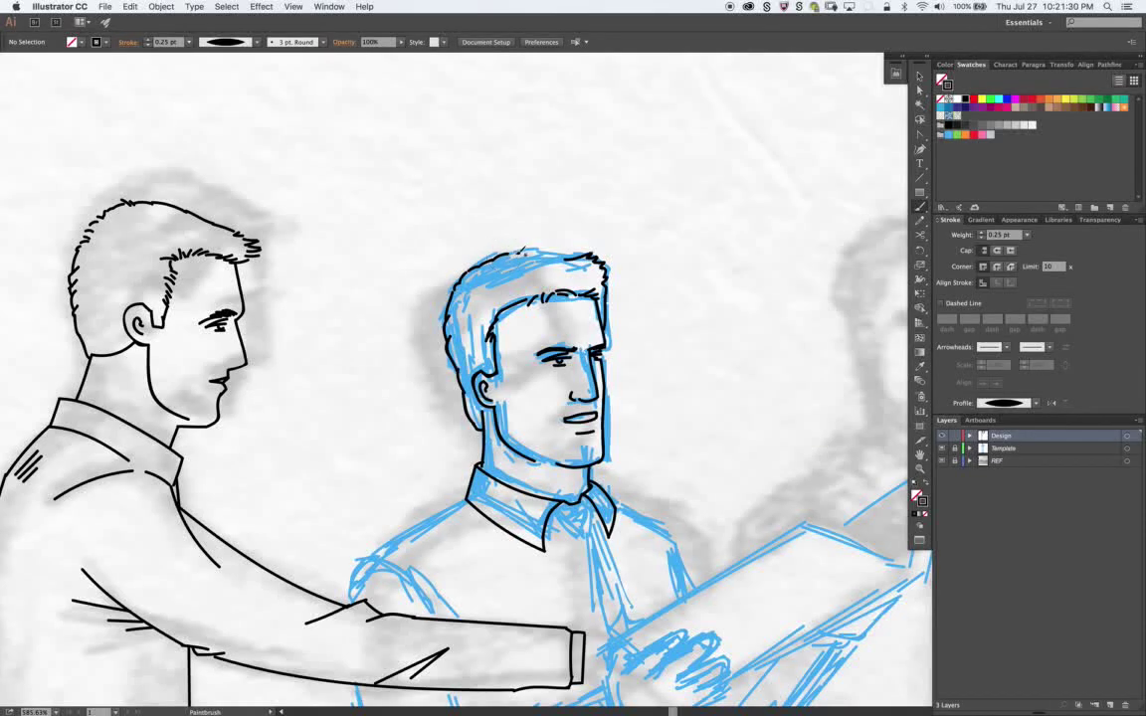
# - Add short ink strokes to the top of the hair and shorten the mouth stroke's end
pyautogui.moveTo(552, 250); pyautogui.dragTo(563, 243)
pyautogui.scroll(-3, 844, 256)
pyautogui.scroll(10, 844, 257)
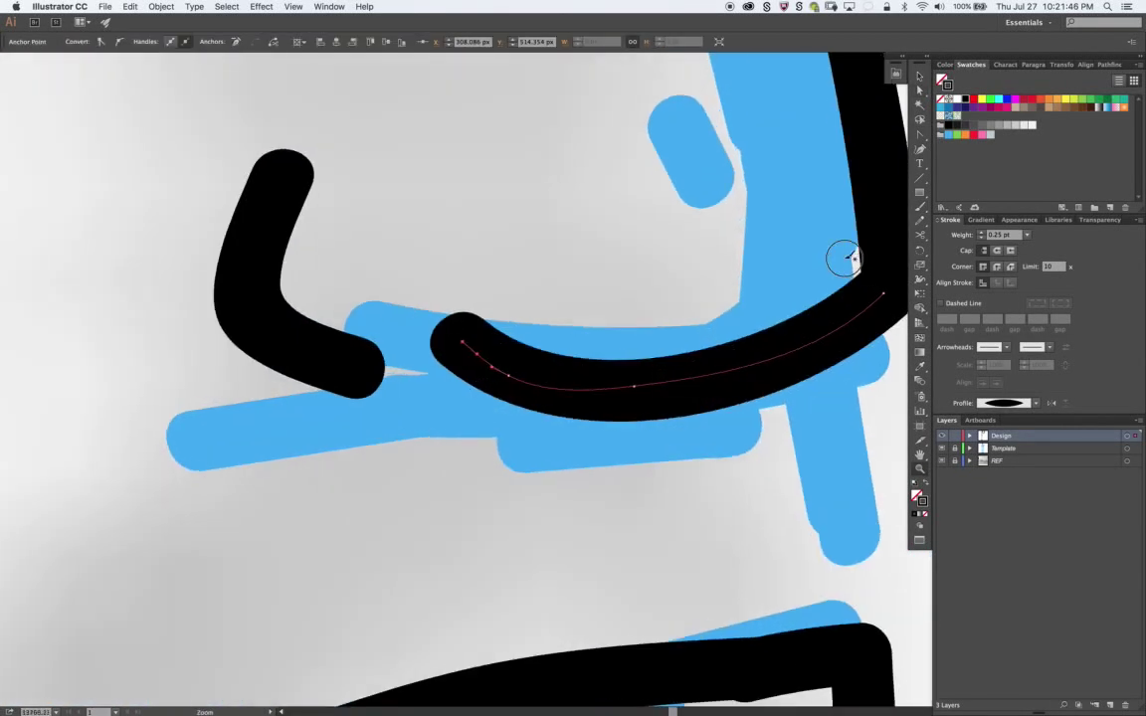
pyautogui.scroll(-3, 843, 257)
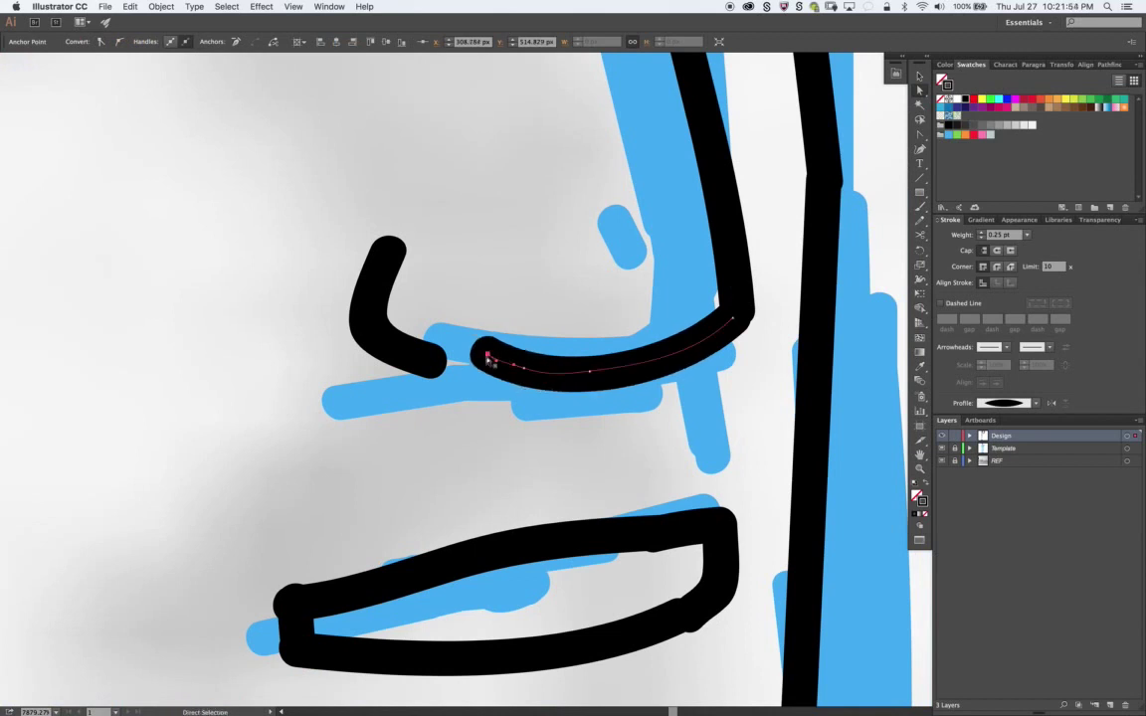
pyautogui.moveTo(488, 360); pyautogui.dragTo(507, 368)
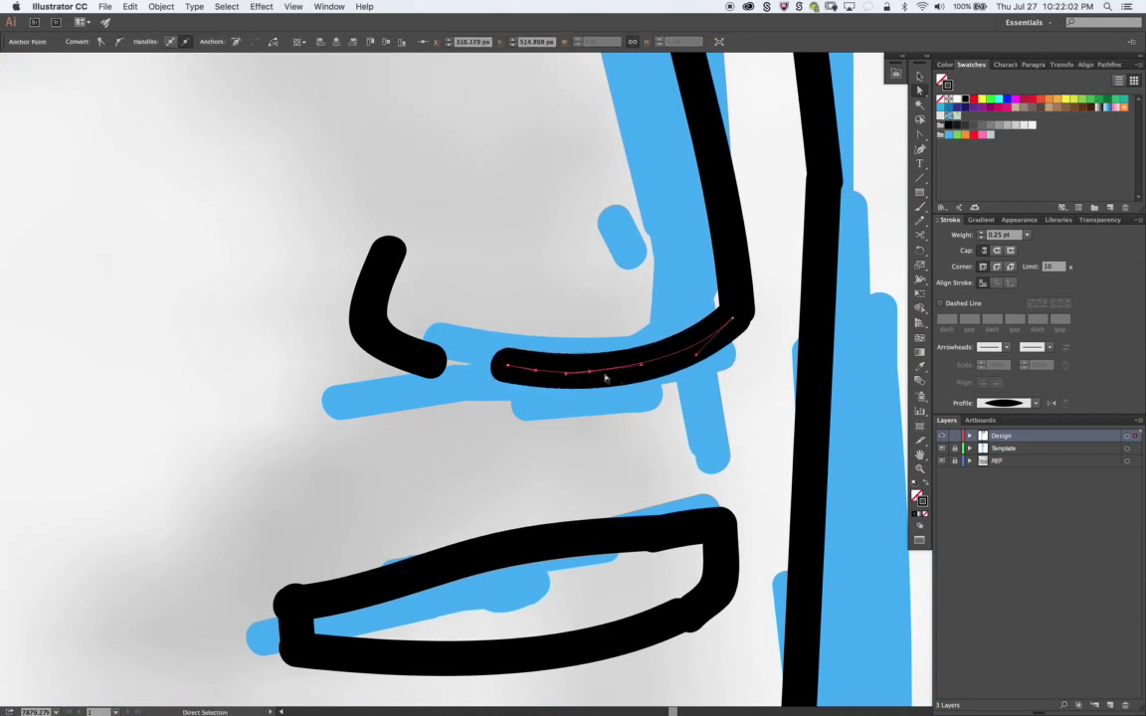
# - Smooth the hook-shaped stroke beside the mouth down to fewer anchor points
pyautogui.click(434, 360)
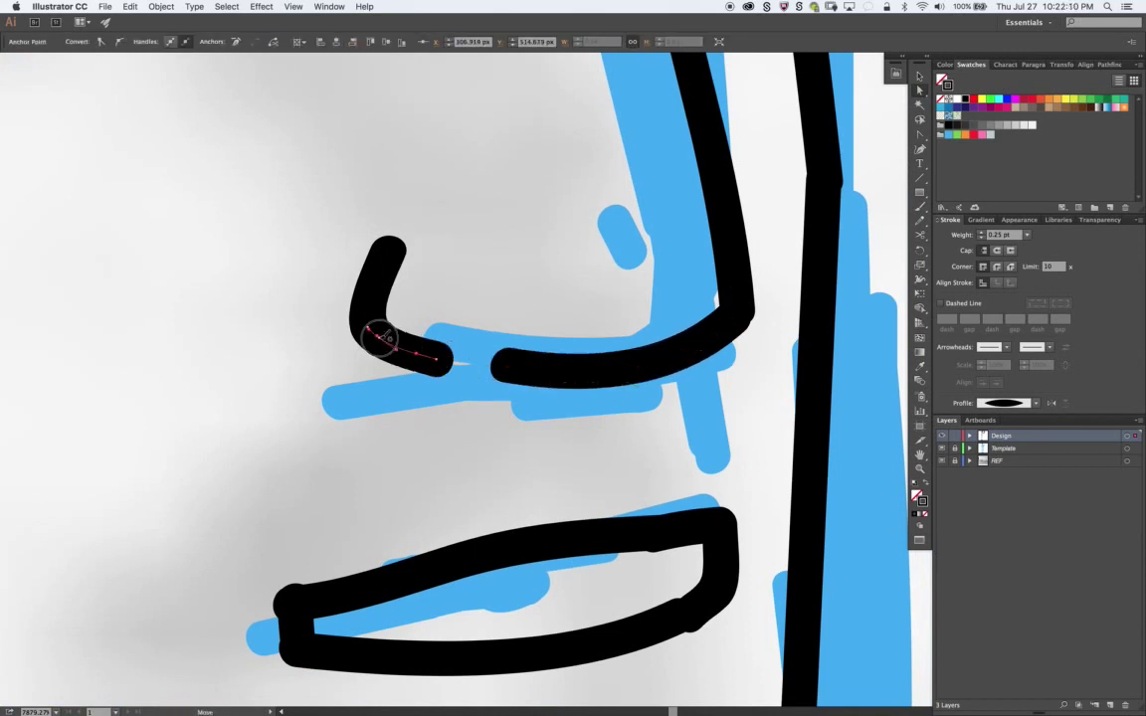
pyautogui.press('v')
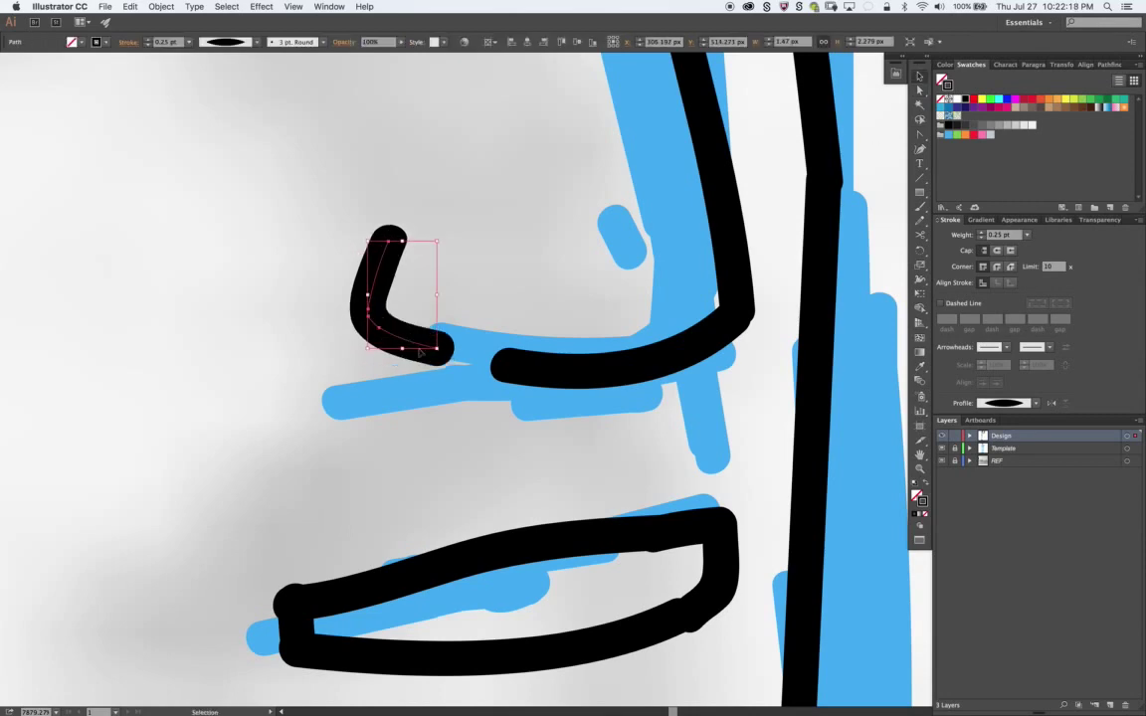
pyautogui.press('n')
pyautogui.moveTo(383, 244); pyautogui.dragTo(375, 312)
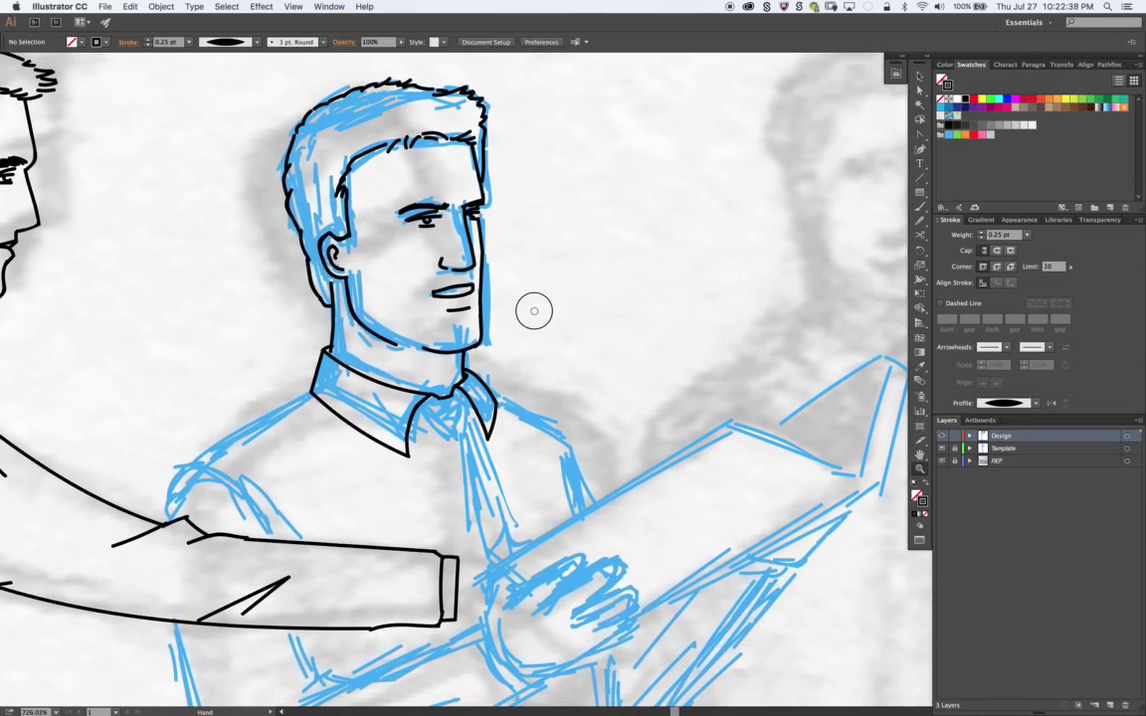
# - Bring the second man's upper body into view and ink a first line over his shoulder
pyautogui.moveTo(549, 349)
pyautogui.mouseDown()
pyautogui.moveTo(544, 268)
pyautogui.moveTo(574, 466)
pyautogui.moveTo(638, 492)
pyautogui.mouseUp()
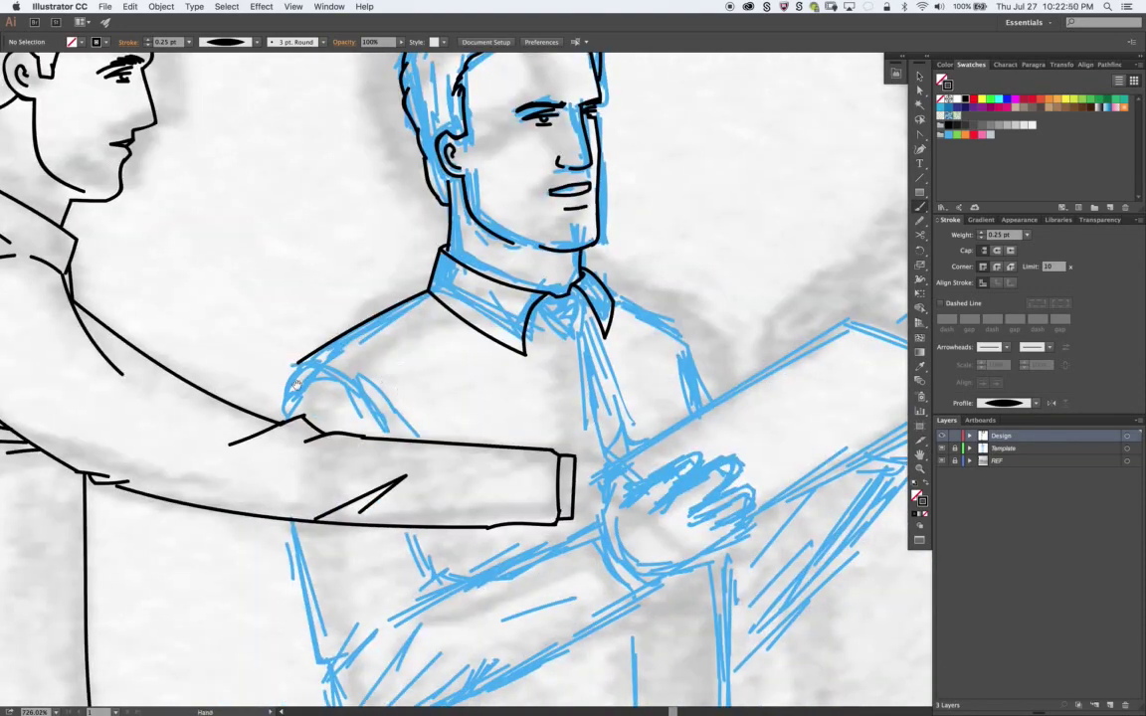
pyautogui.moveTo(253, 472)
pyautogui.mouseDown()
pyautogui.moveTo(279, 333)
pyautogui.moveTo(277, 418)
pyautogui.mouseUp()
pyautogui.moveTo(299, 364); pyautogui.dragTo(364, 407)
pyautogui.scroll(-5, 447, 397)
pyautogui.hscroll(5, 447, 397)
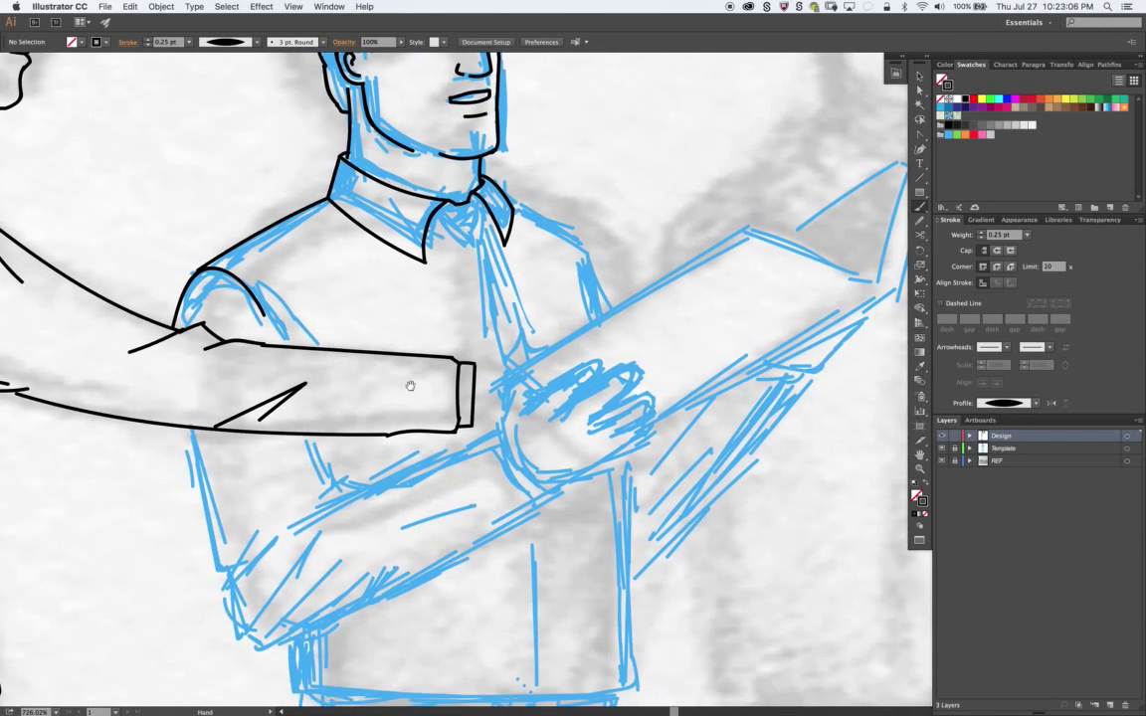
pyautogui.scroll(3, 409, 384)
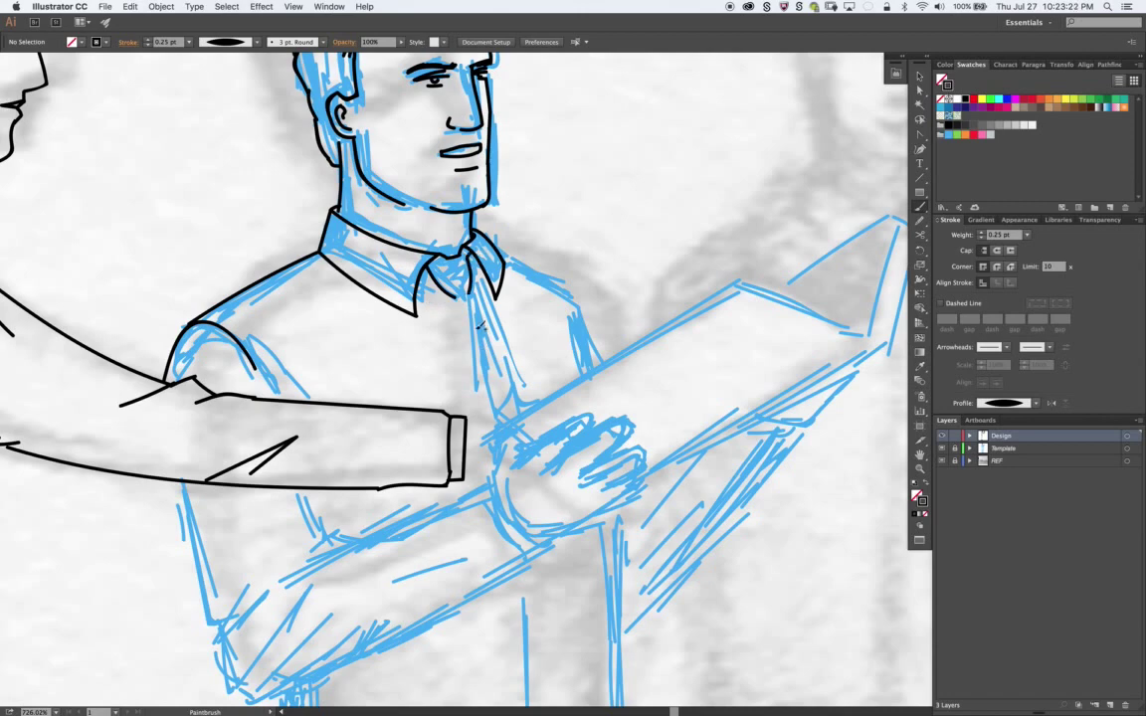
pyautogui.moveTo(521, 351); pyautogui.dragTo(490, 317)
pyautogui.scroll(5, 569, 358)
pyautogui.hscroll(2, 545, 309)
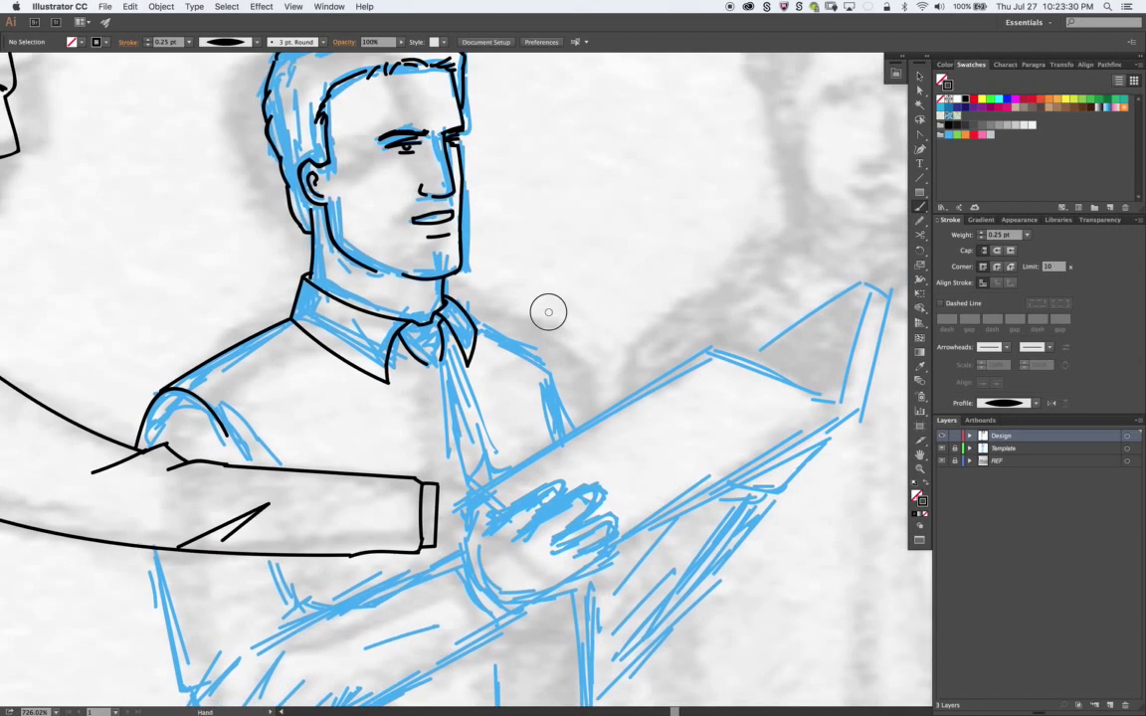
pyautogui.scroll(3, 532, 335)
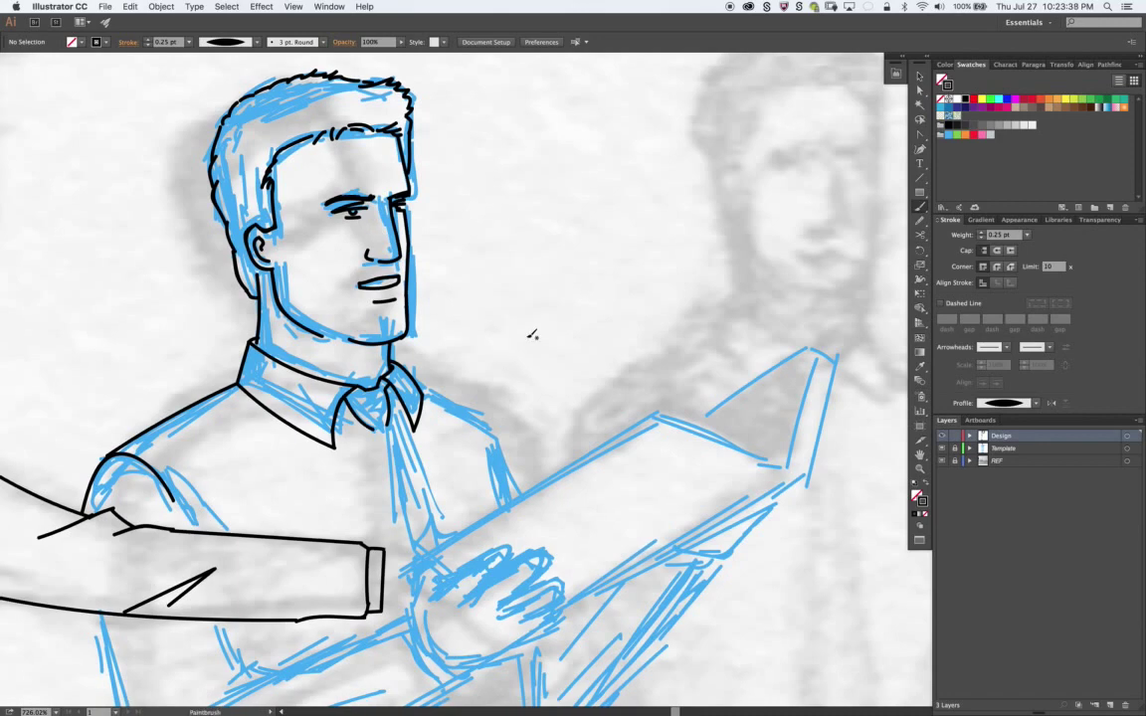
pyautogui.scroll(-3, 532, 332)
pyautogui.hscroll(-2, 532, 332)
# - Redraw the shoulder line from the collar and continue it down the arm
pyautogui.moveTo(468, 352); pyautogui.dragTo(543, 376)
pyautogui.hotkey('ctrl', 'z')
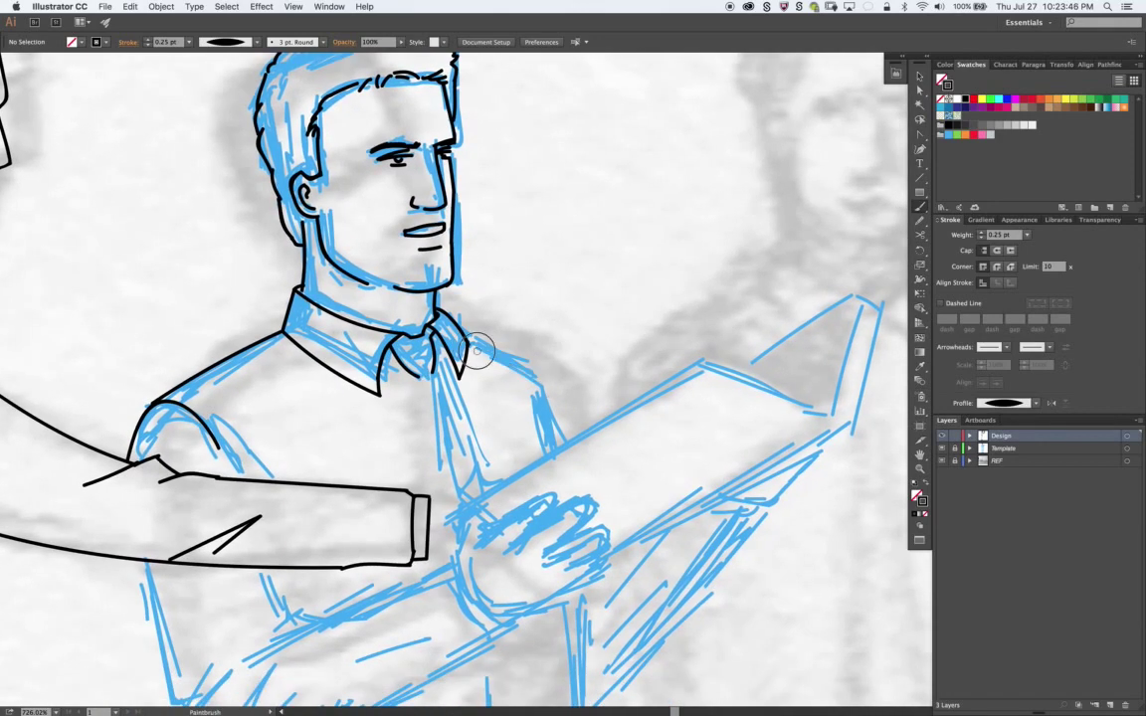
pyautogui.moveTo(466, 341); pyautogui.dragTo(529, 369)
pyautogui.hotkey('ctrl', 'z')
pyautogui.moveTo(465, 341); pyautogui.dragTo(529, 369)
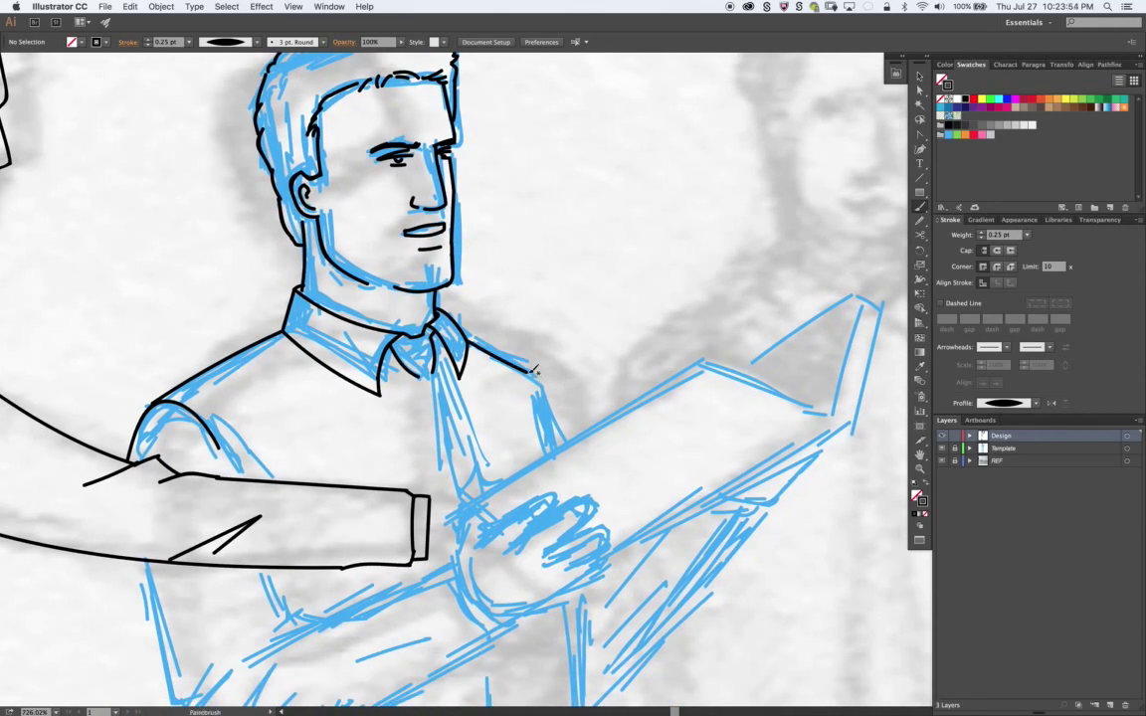
pyautogui.moveTo(468, 341); pyautogui.dragTo(553, 444)
# - Ink the book's top edge, the torso's left edge and the forearm's top edge
pyautogui.hscroll(2, 568, 366)
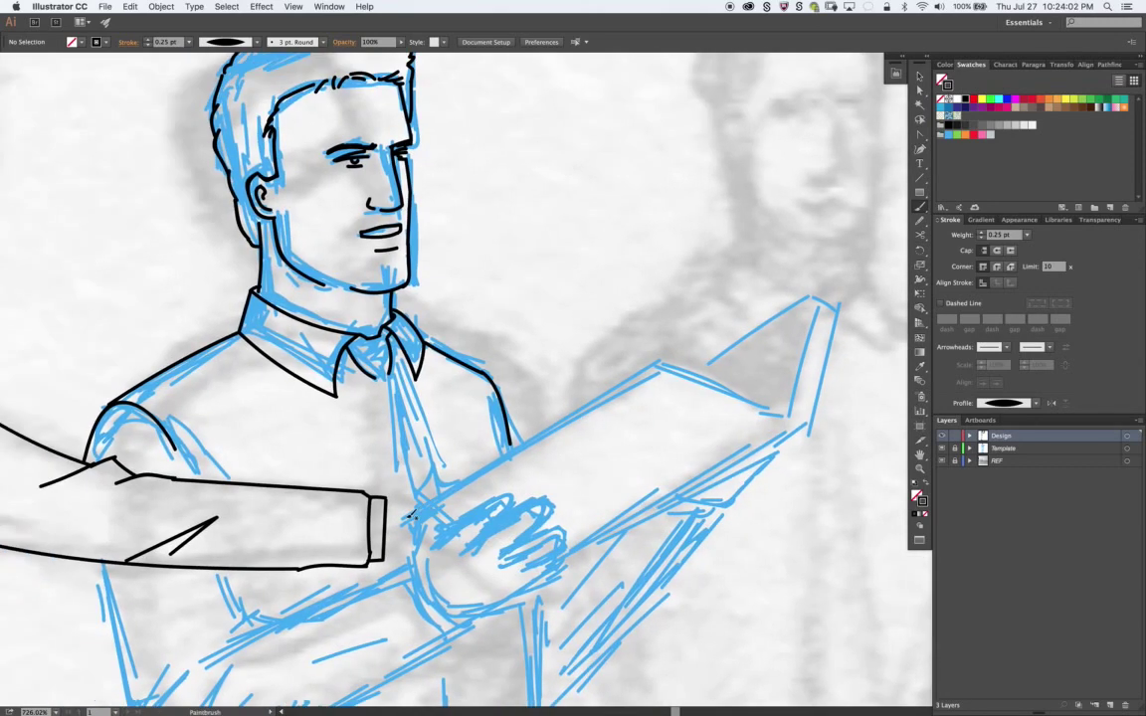
pyautogui.moveTo(410, 514); pyautogui.dragTo(663, 361)
pyautogui.scroll(-3, 663, 361)
pyautogui.hscroll(-2, 597, 388)
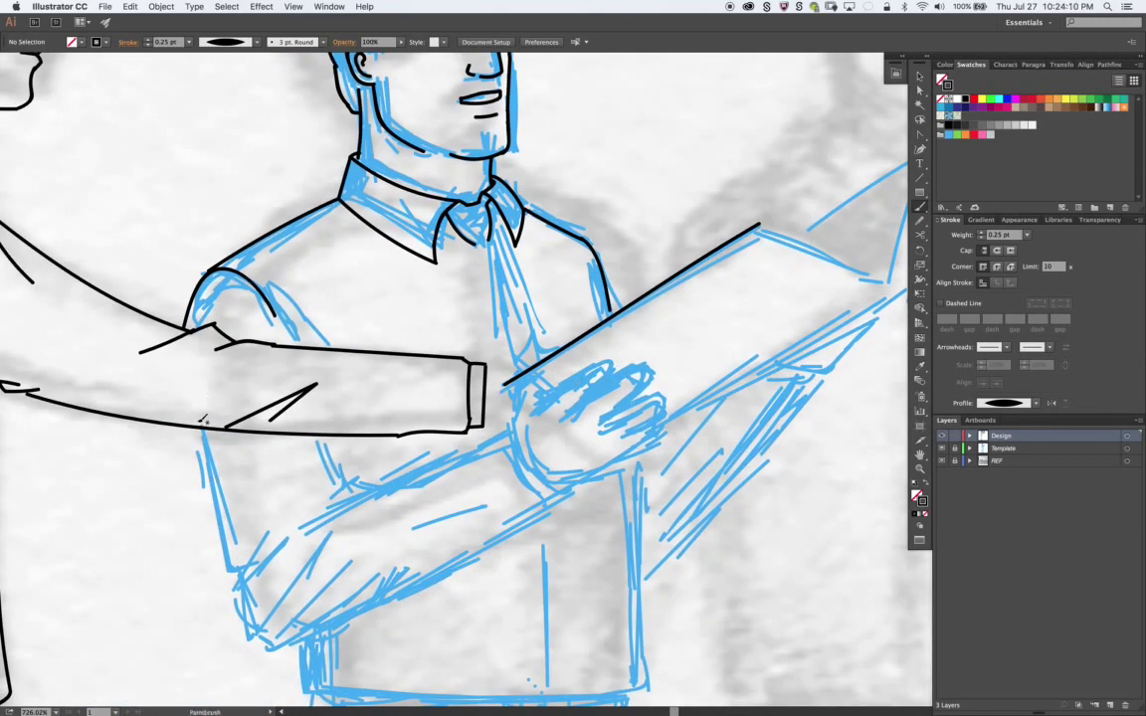
pyautogui.moveTo(198, 428)
pyautogui.mouseDown()
pyautogui.moveTo(271, 635)
pyautogui.moveTo(439, 563)
pyautogui.mouseUp()
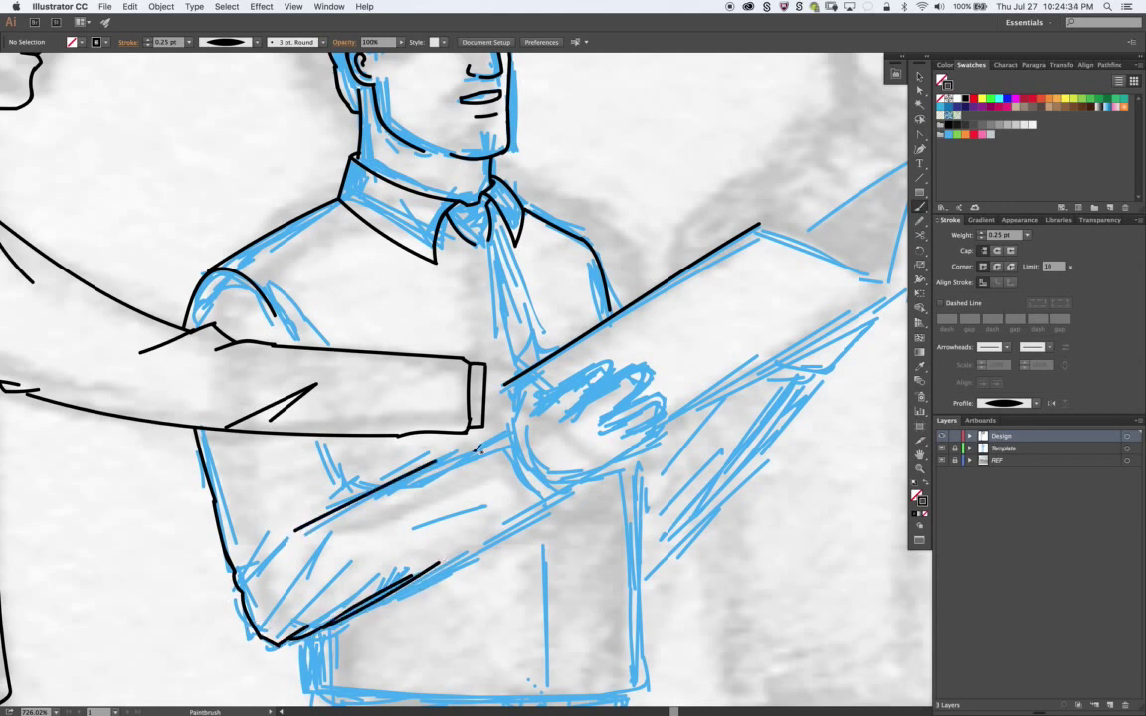
pyautogui.moveTo(299, 529); pyautogui.dragTo(478, 454)
# - Zoom out to 400% and ink the upper arm's back edge and a stroke at the elbow
pyautogui.scroll(-2, 478, 455)
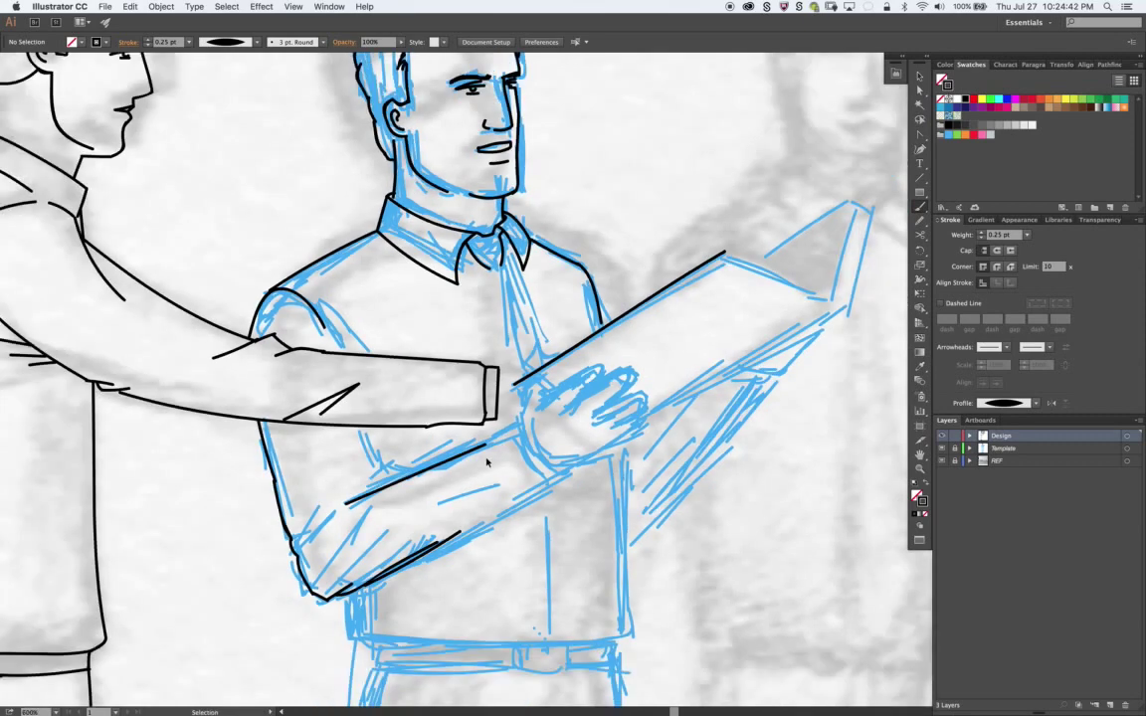
pyautogui.scroll(-2, 497, 438)
pyautogui.scroll(-2, 545, 409)
pyautogui.moveTo(545, 410); pyautogui.dragTo(548, 386)
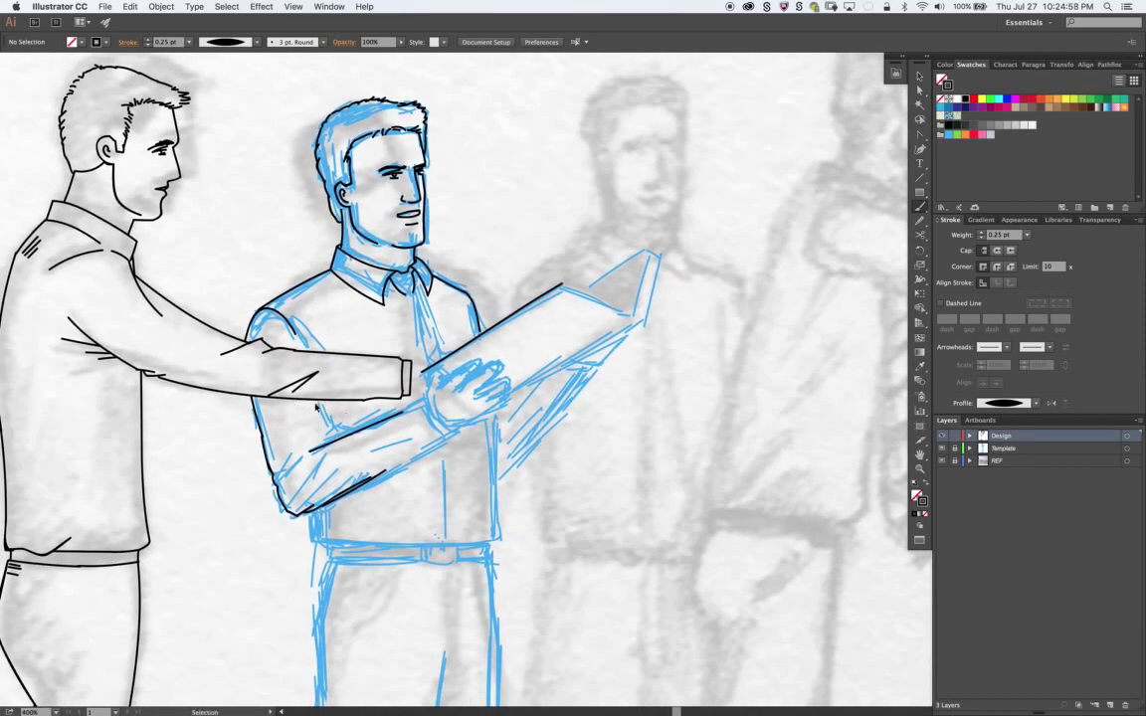
pyautogui.moveTo(313, 401)
pyautogui.mouseDown()
pyautogui.moveTo(318, 448)
pyautogui.moveTo(332, 446)
pyautogui.mouseUp()
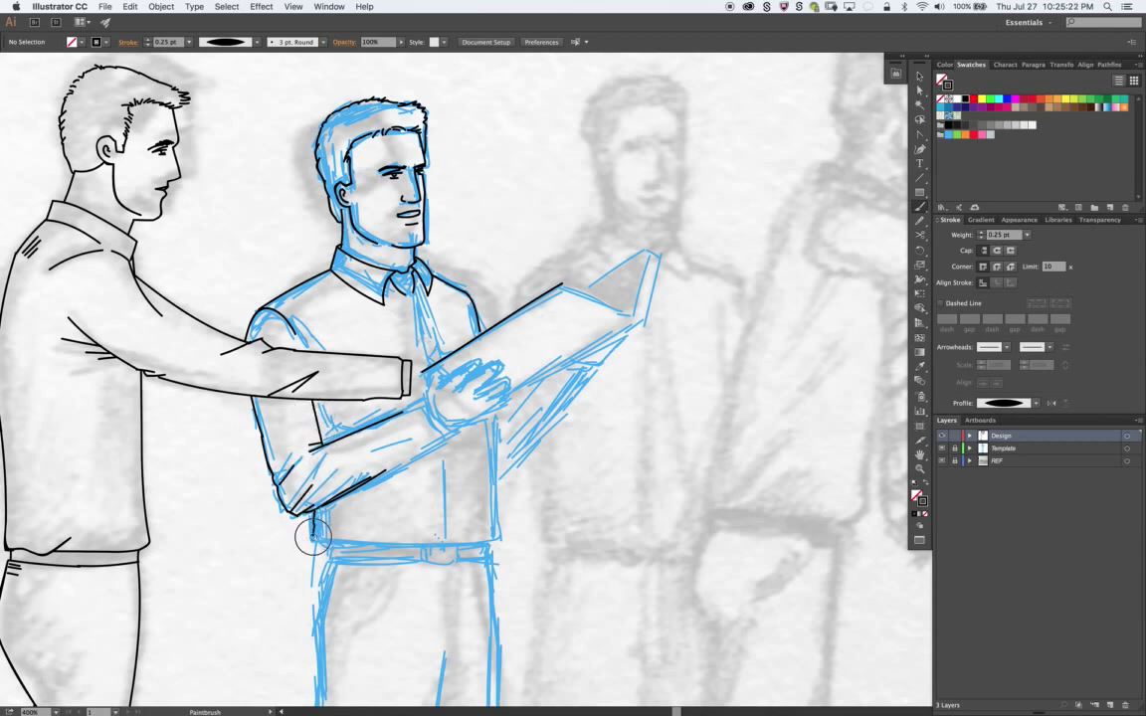
pyautogui.moveTo(316, 545)
pyautogui.mouseDown()
pyautogui.moveTo(310, 512)
pyautogui.moveTo(344, 541)
pyautogui.moveTo(468, 538)
pyautogui.mouseUp()
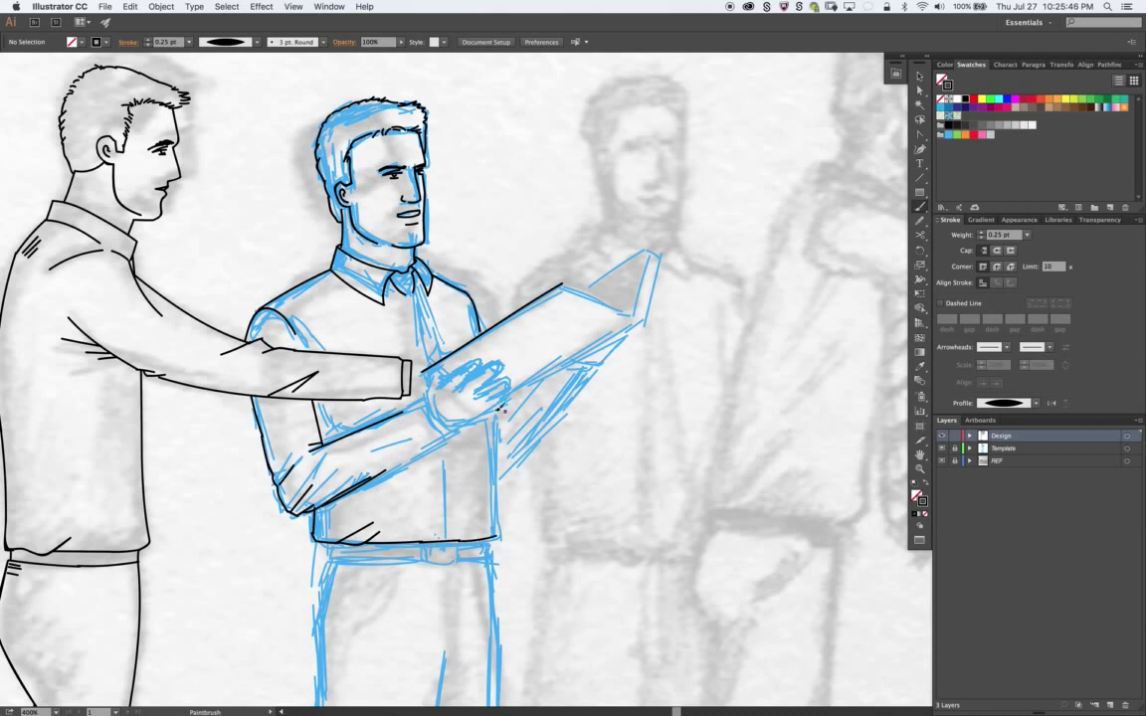
# - Ink the torso's right side, the belt line marks and the belt buckle
pyautogui.moveTo(494, 418); pyautogui.dragTo(494, 538)
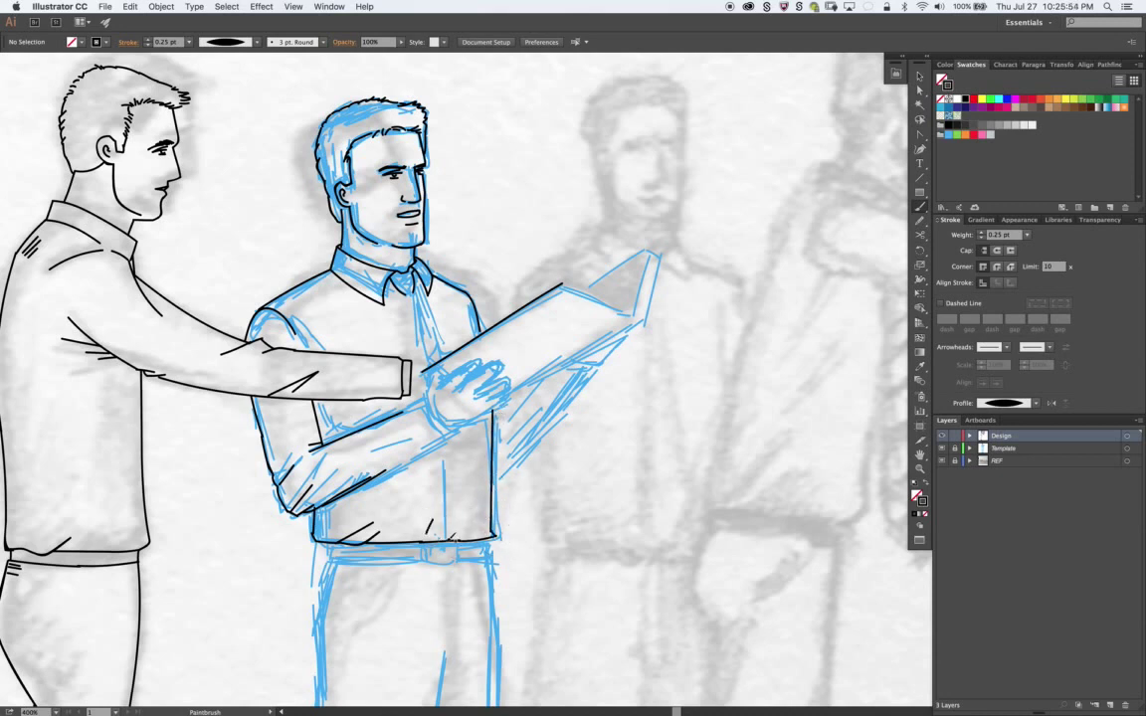
pyautogui.moveTo(422, 527); pyautogui.dragTo(435, 542)
pyautogui.scroll(-3, 560, 522)
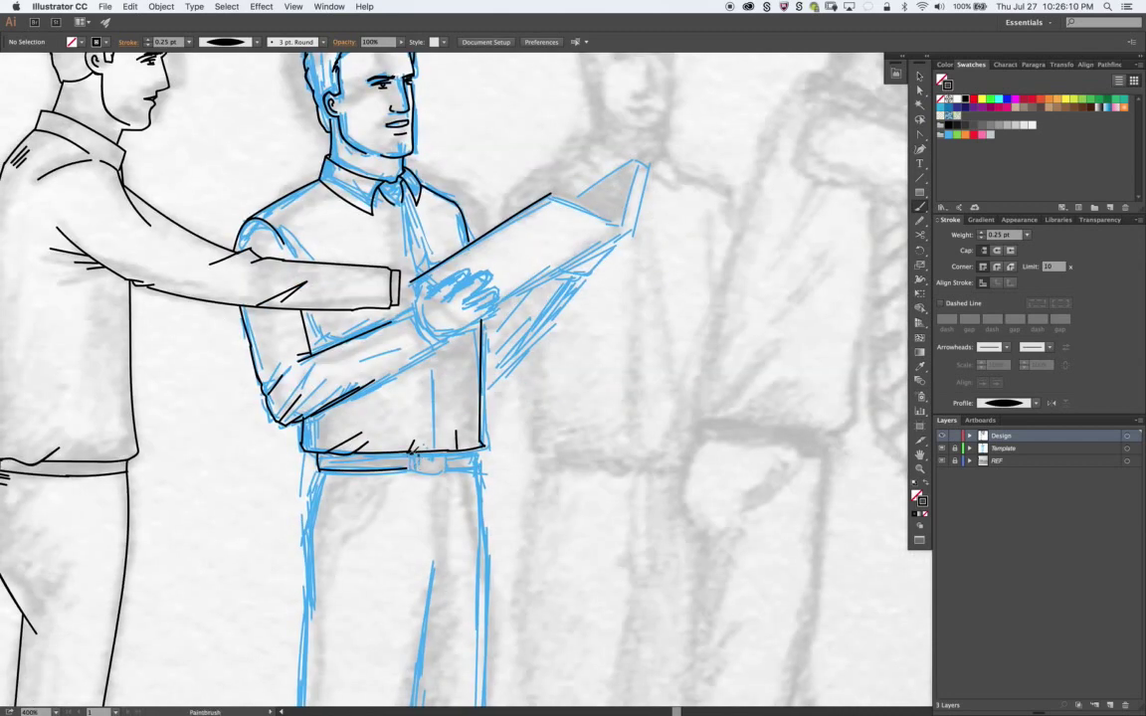
pyautogui.moveTo(420, 458); pyautogui.dragTo(444, 467)
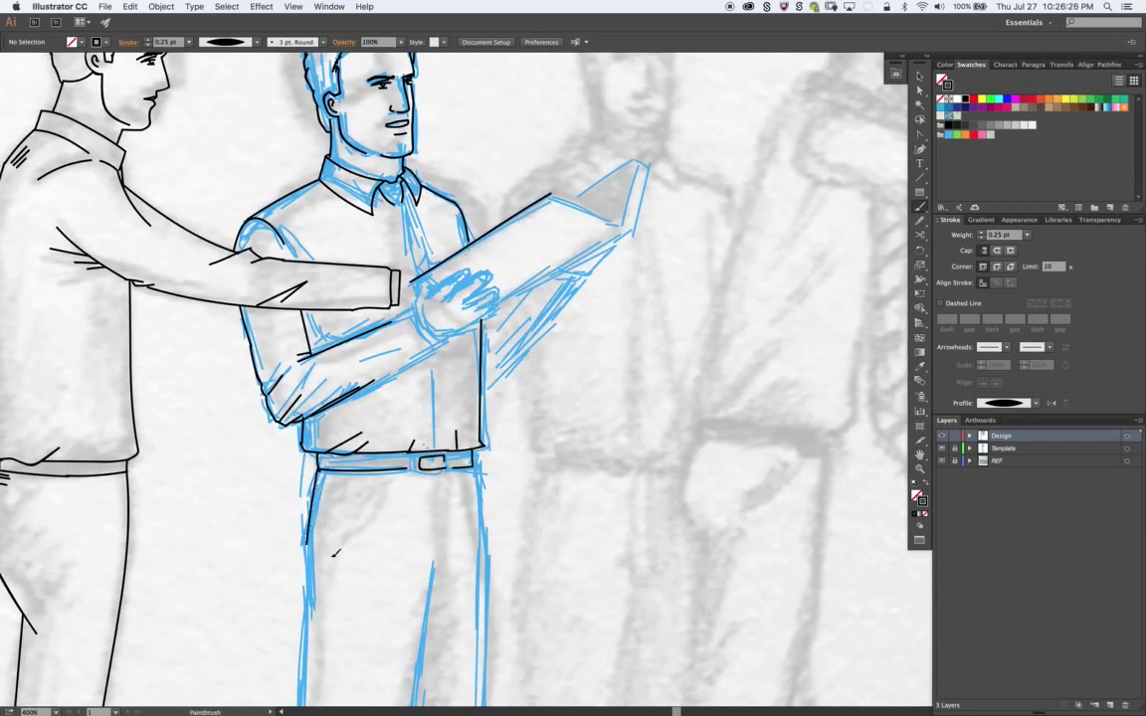
pyautogui.scroll(-5, 303, 438)
# - Ink both edges of the left trouser leg down to the shoe
pyautogui.scroll(-4, 288, 398)
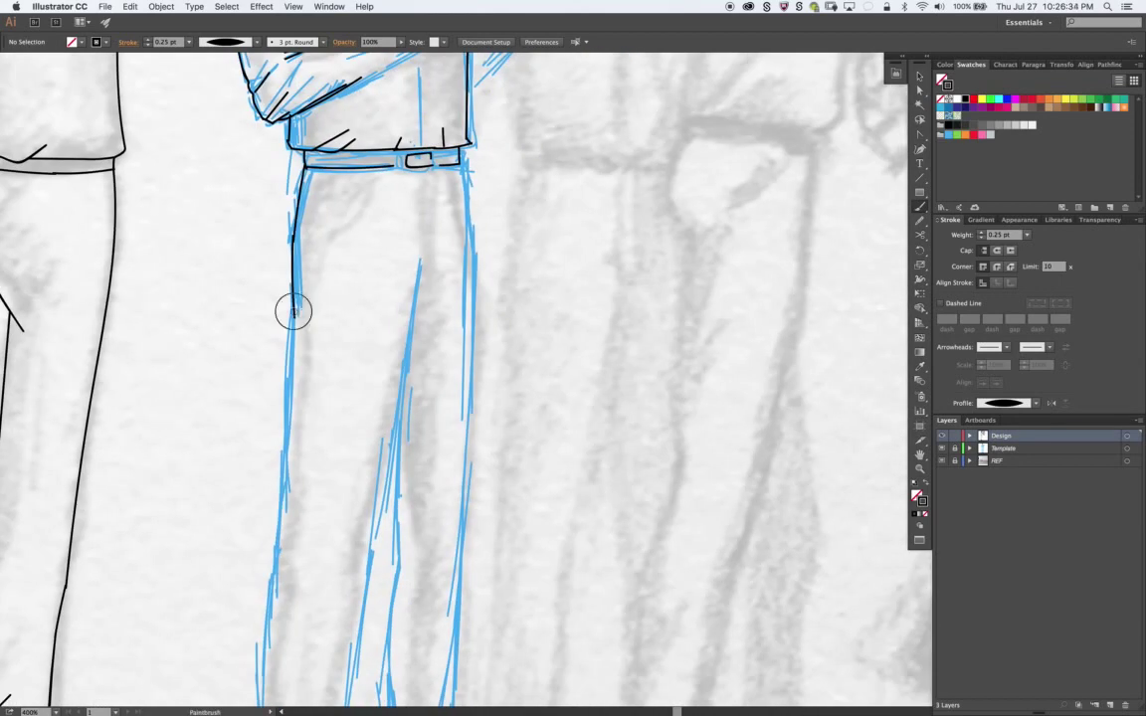
pyautogui.moveTo(288, 298); pyautogui.dragTo(273, 525)
pyautogui.scroll(-4, 273, 498)
pyautogui.moveTo(275, 370)
pyautogui.mouseDown()
pyautogui.moveTo(265, 545)
pyautogui.moveTo(319, 608)
pyautogui.mouseUp()
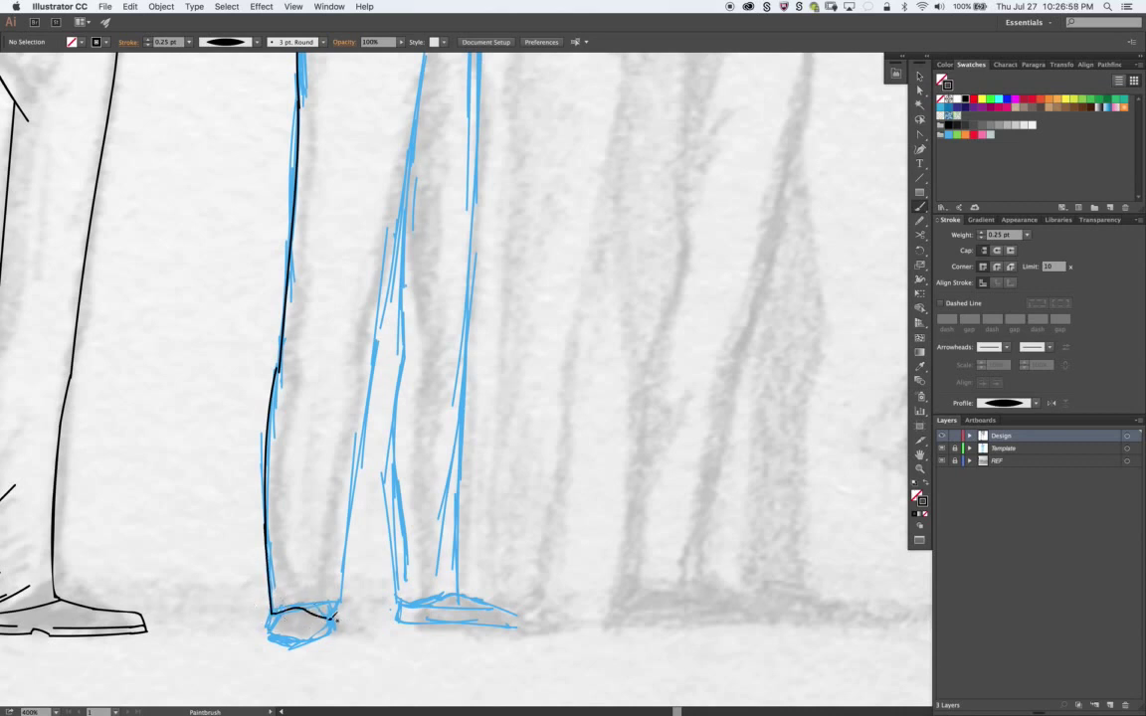
pyautogui.moveTo(375, 336); pyautogui.dragTo(338, 612)
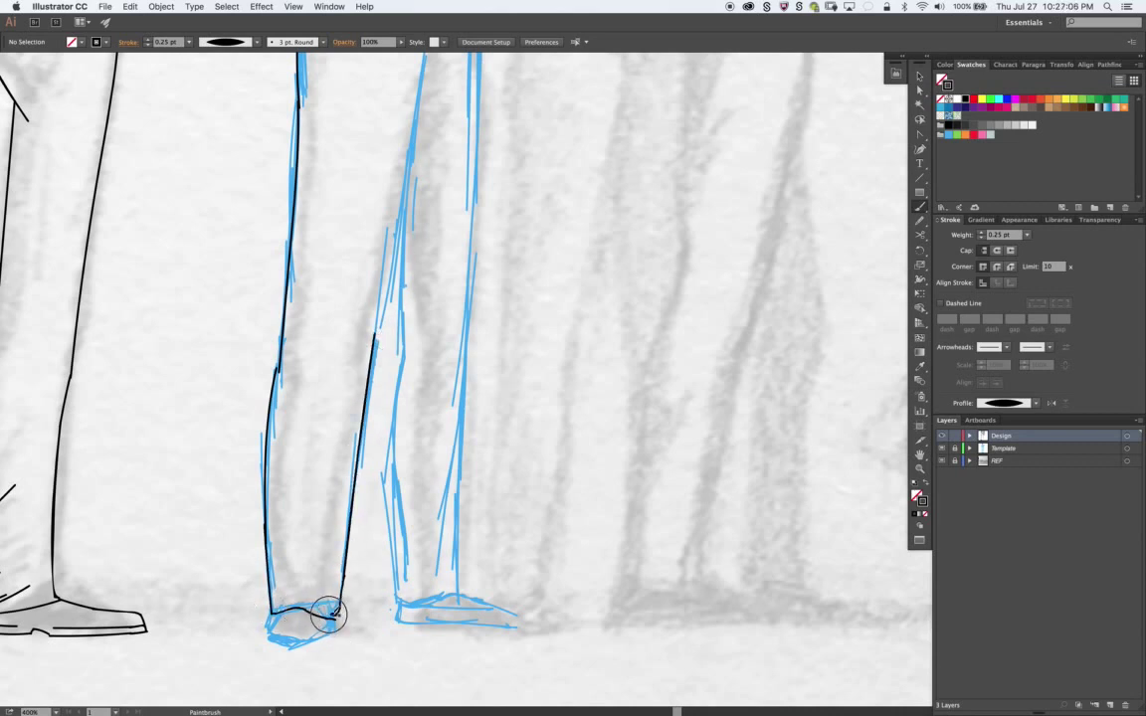
# - Trace the right leg's outer and inner edges to the foot, plus a short stroke at the left foot
pyautogui.scroll(3, 374, 604)
pyautogui.scroll(5, 389, 487)
pyautogui.moveTo(415, 193); pyautogui.dragTo(335, 696)
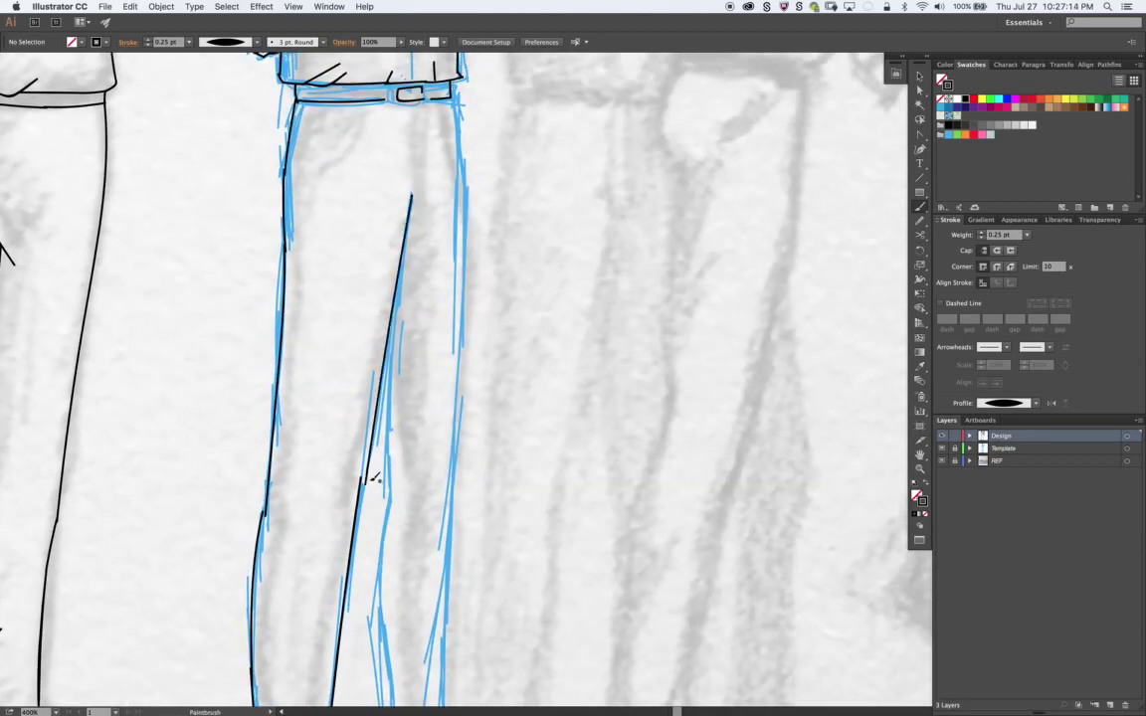
pyautogui.scroll(-5, 426, 272)
pyautogui.moveTo(403, 164)
pyautogui.mouseDown()
pyautogui.moveTo(385, 417)
pyautogui.moveTo(407, 585)
pyautogui.mouseUp()
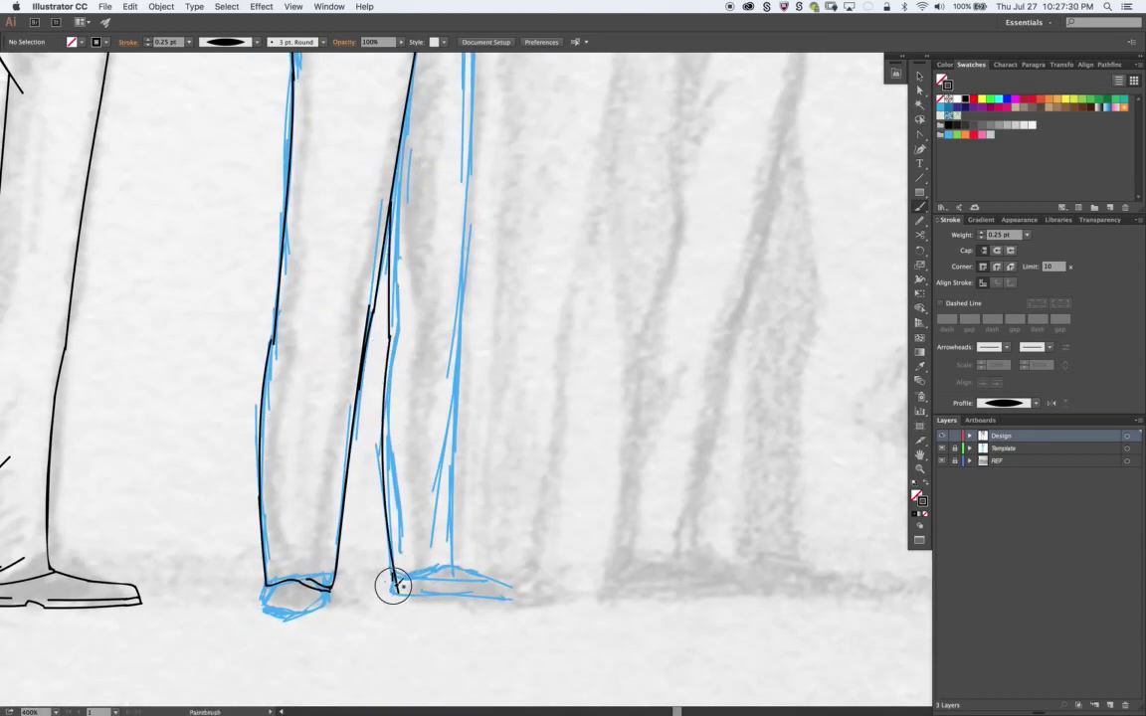
pyautogui.scroll(3, 449, 238)
pyautogui.moveTo(429, 442); pyautogui.dragTo(427, 660)
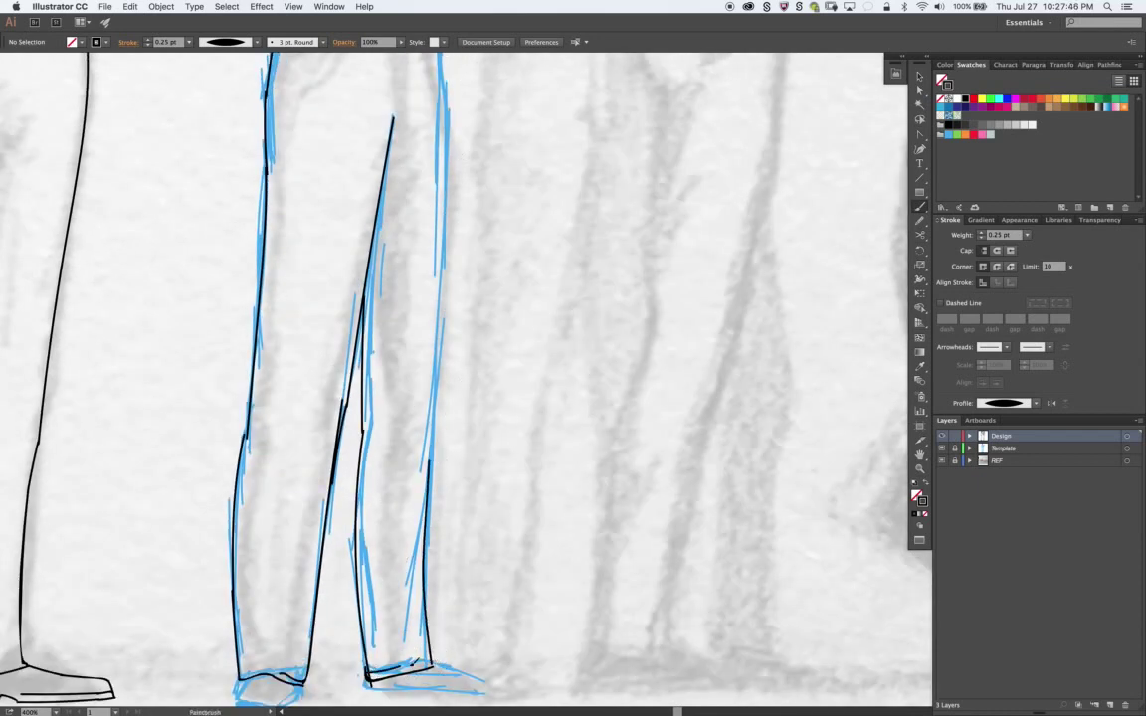
pyautogui.moveTo(416, 554); pyautogui.dragTo(398, 654)
pyautogui.moveTo(252, 675); pyautogui.dragTo(266, 641)
# - Redraw the right trouser leg's outer edge slightly further right, then pan up to the torsos
pyautogui.scroll(5, 269, 601)
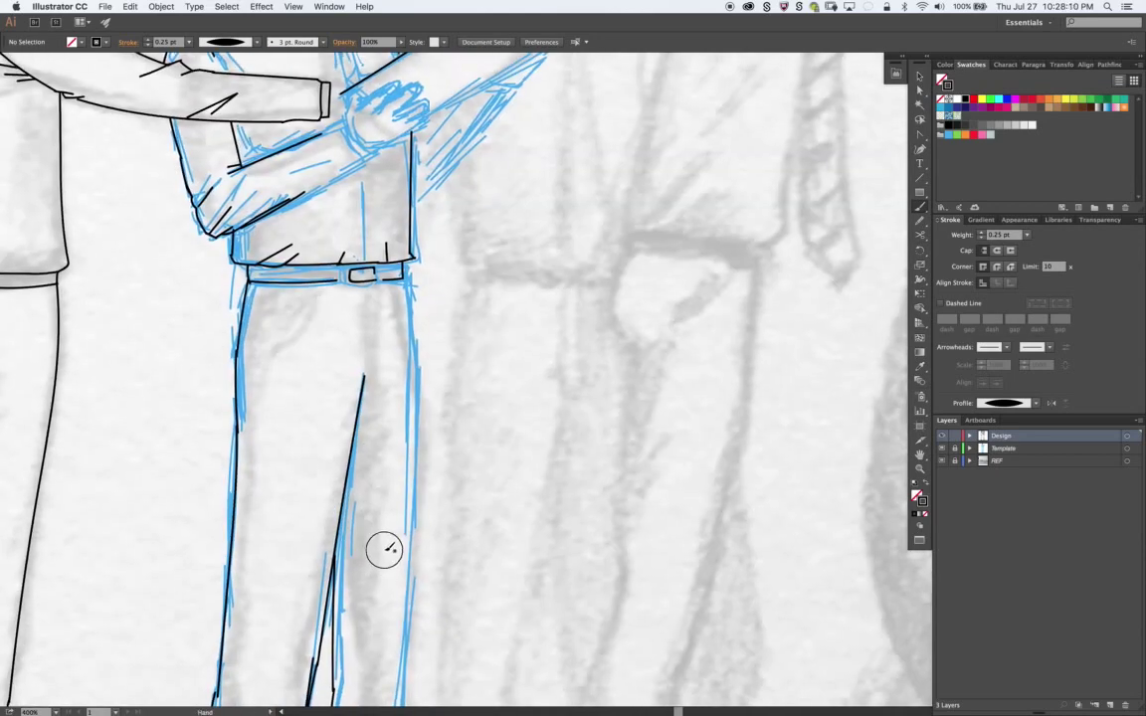
pyautogui.scroll(-4, 384, 550)
pyautogui.moveTo(395, 83); pyautogui.dragTo(393, 461)
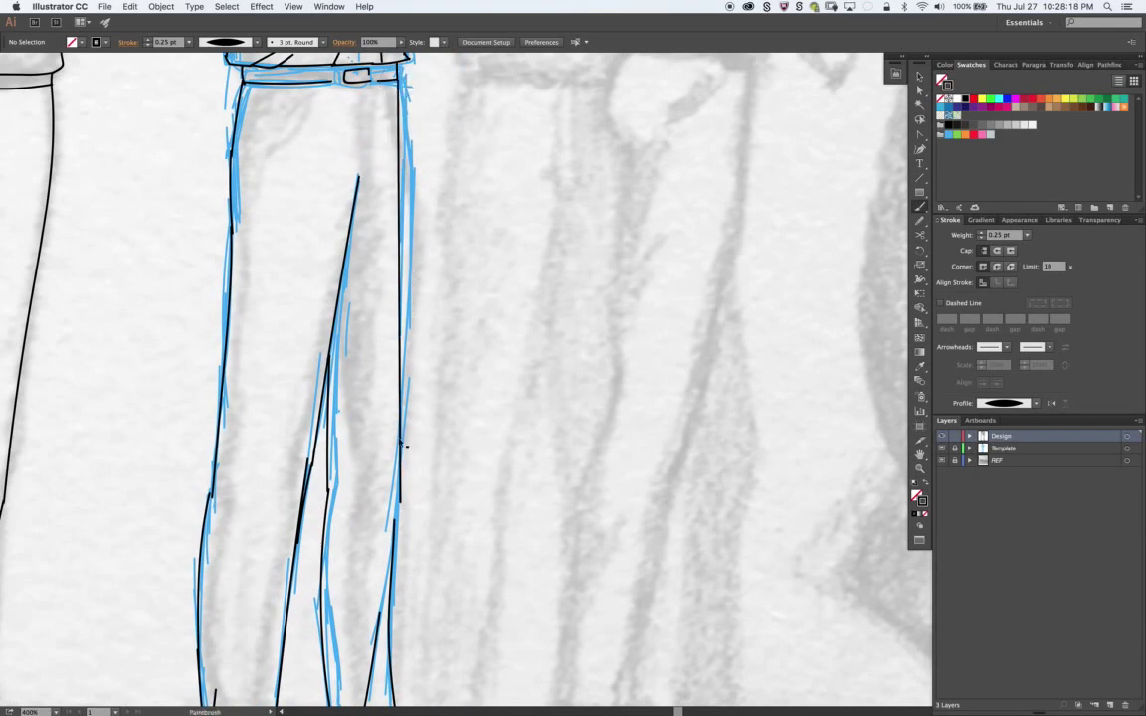
pyautogui.moveTo(407, 89); pyautogui.dragTo(404, 462)
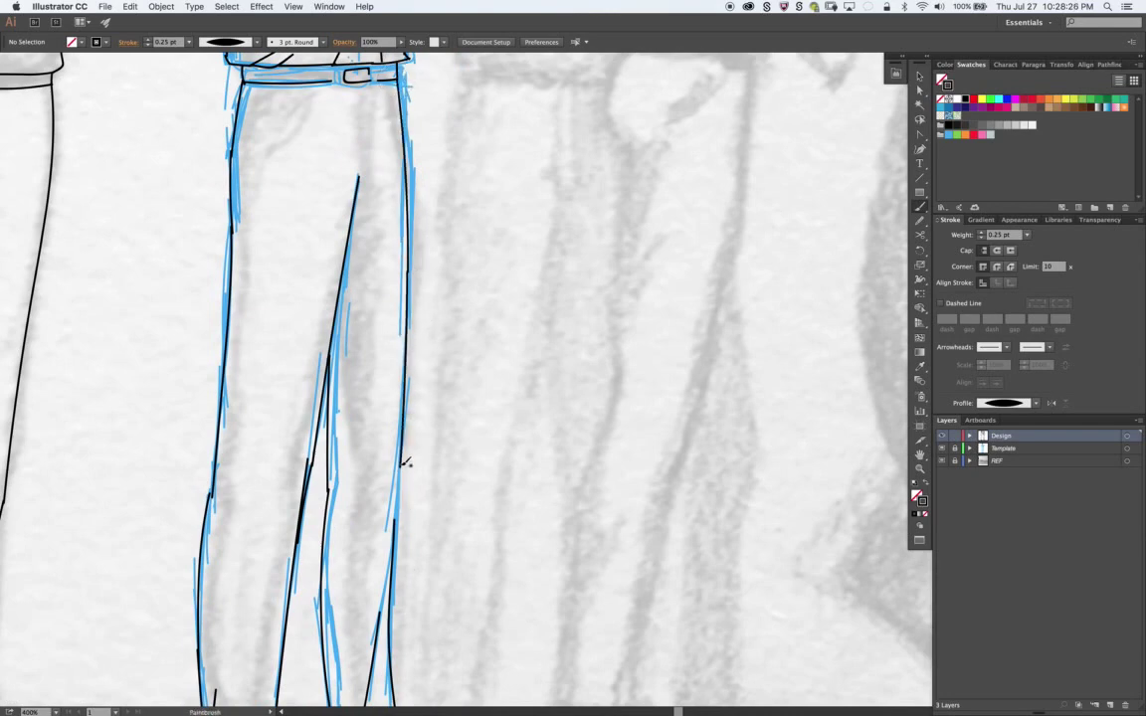
pyautogui.scroll(5, 562, 338)
pyautogui.scroll(4, 568, 337)
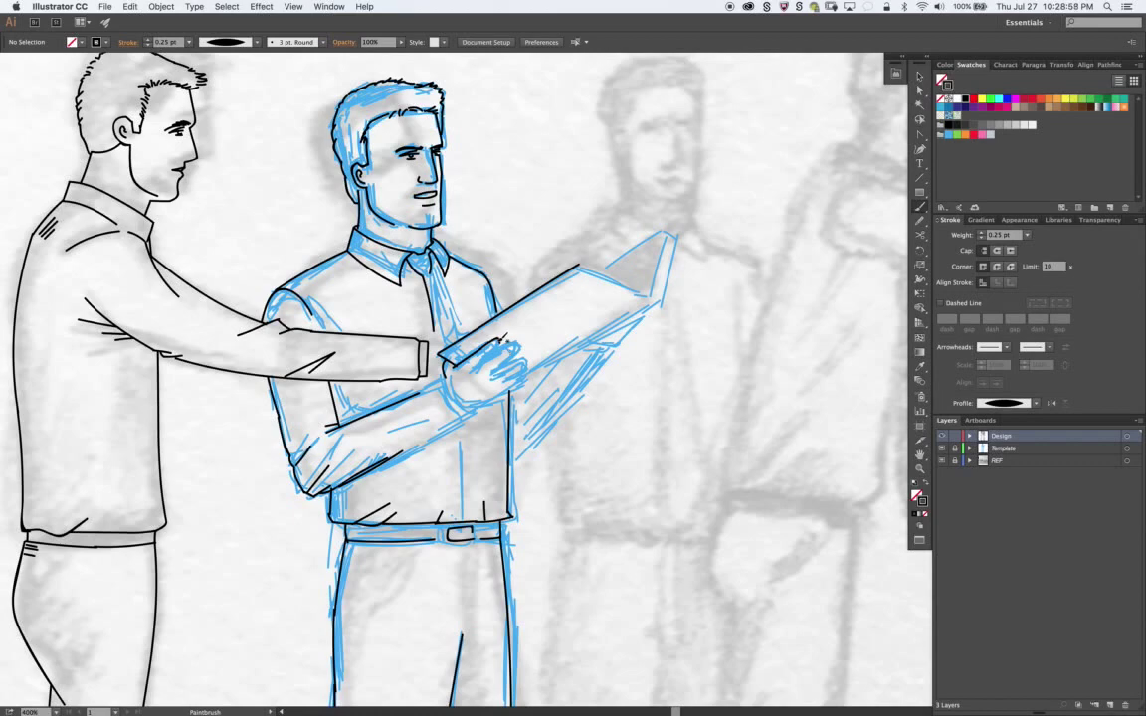
# - Zoom in and outline the thumb, gripping fingers and finger undersides of the hand on the book
pyautogui.scroll(2, 448, 333)
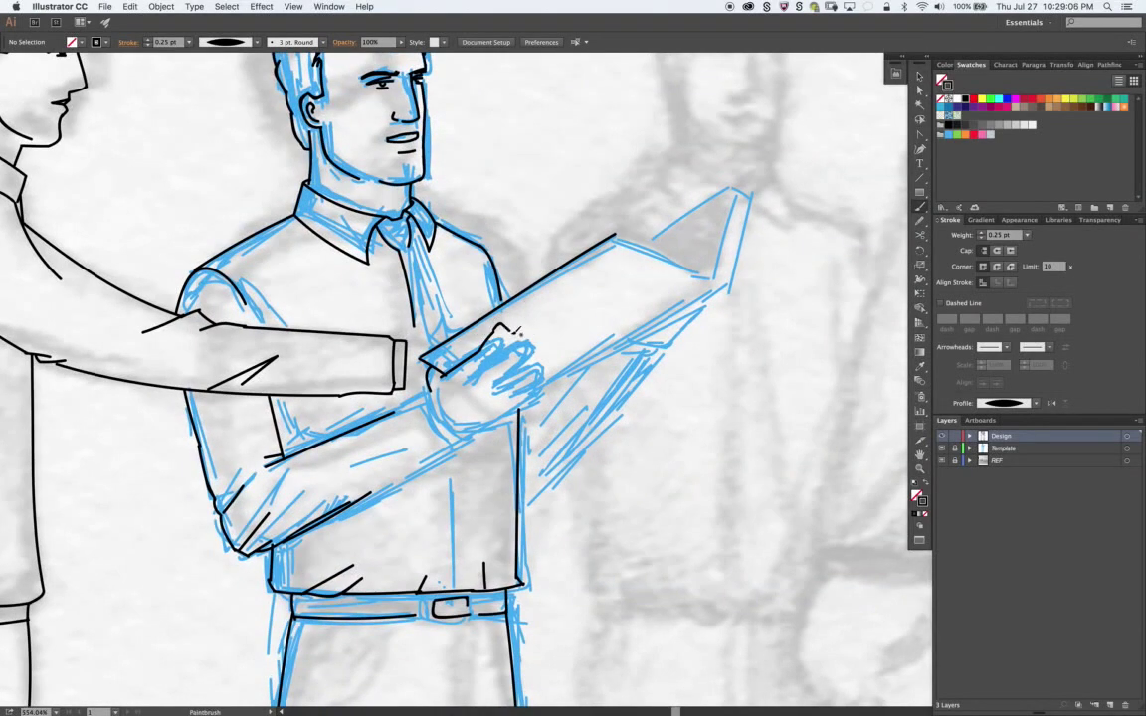
pyautogui.moveTo(505, 324); pyautogui.dragTo(490, 350)
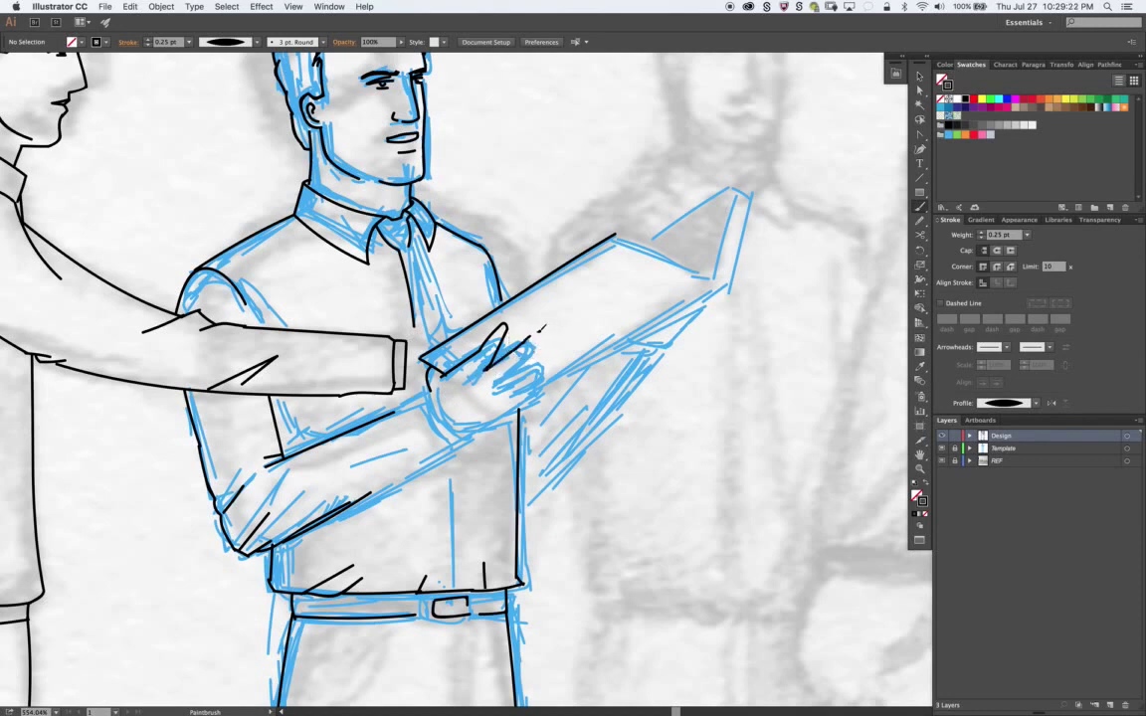
pyautogui.moveTo(503, 356); pyautogui.dragTo(545, 353)
pyautogui.moveTo(508, 380); pyautogui.dragTo(549, 349)
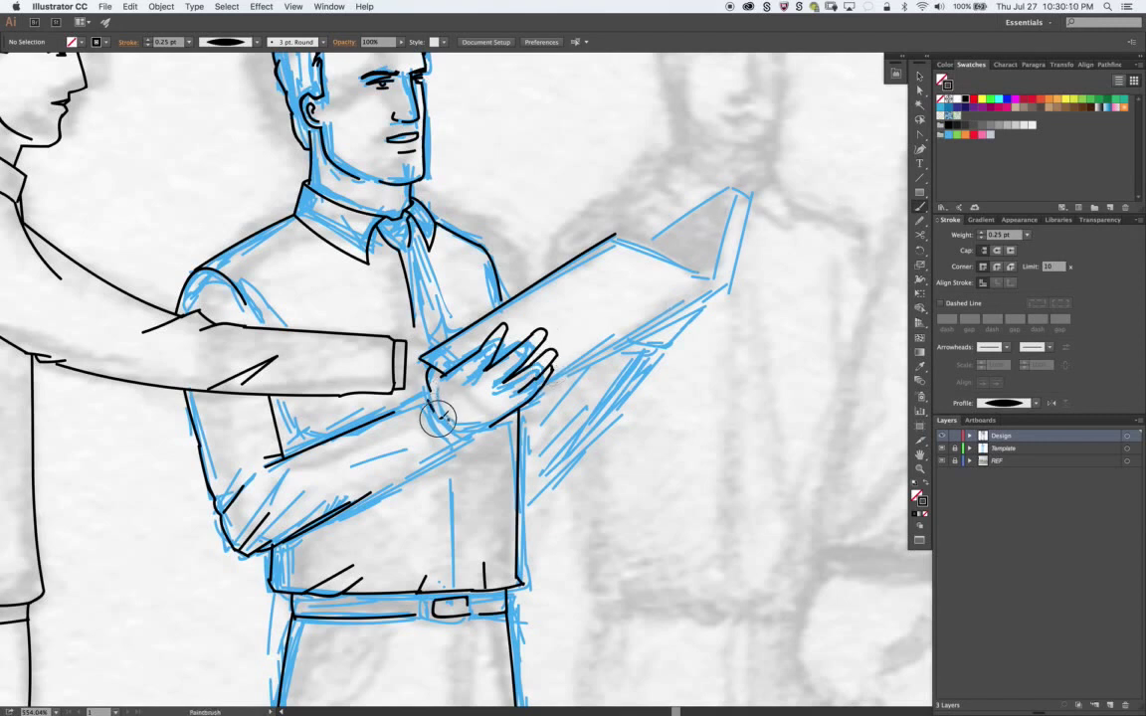
pyautogui.press('v')
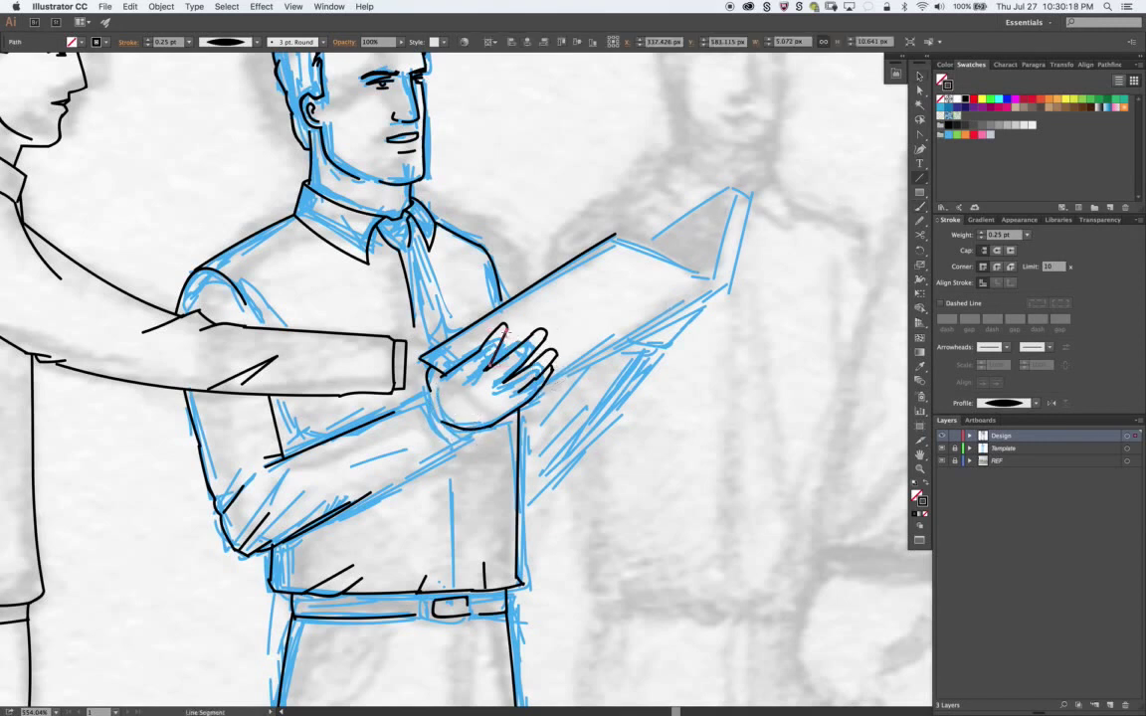
pyautogui.press('b')
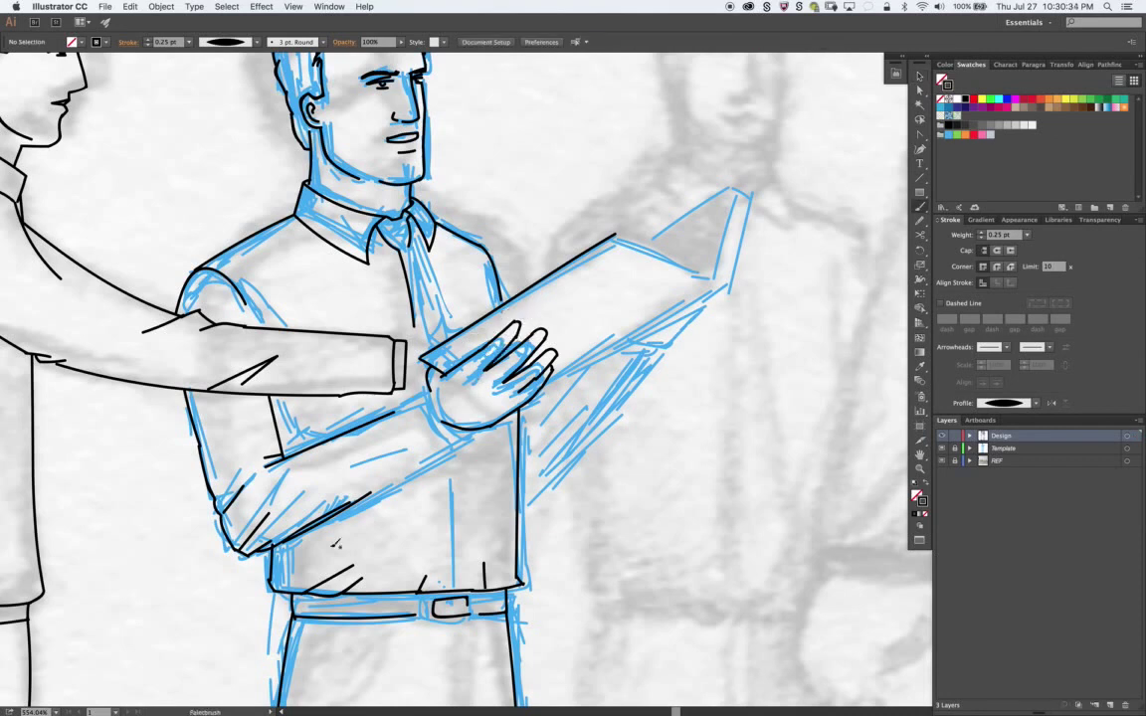
# - Outline the palm's left side and a line under the hand, then delete the stray wrist stroke
pyautogui.scroll(-2, 336, 547)
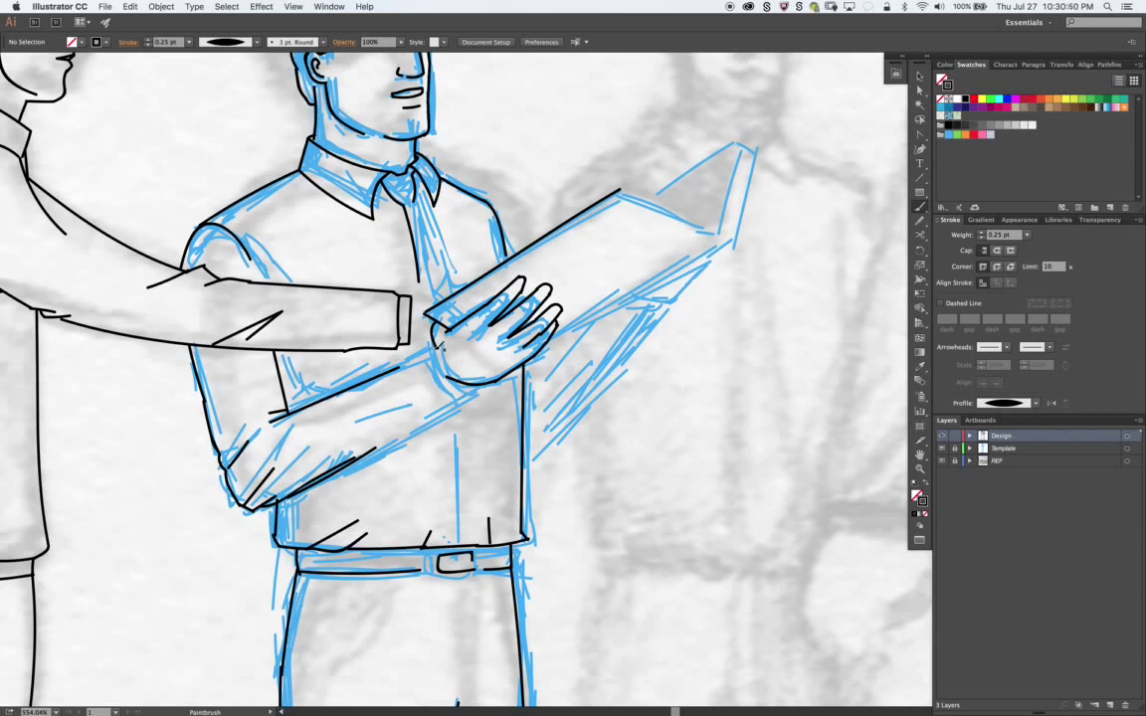
pyautogui.moveTo(440, 337); pyautogui.dragTo(457, 392)
pyautogui.moveTo(438, 398); pyautogui.dragTo(469, 386)
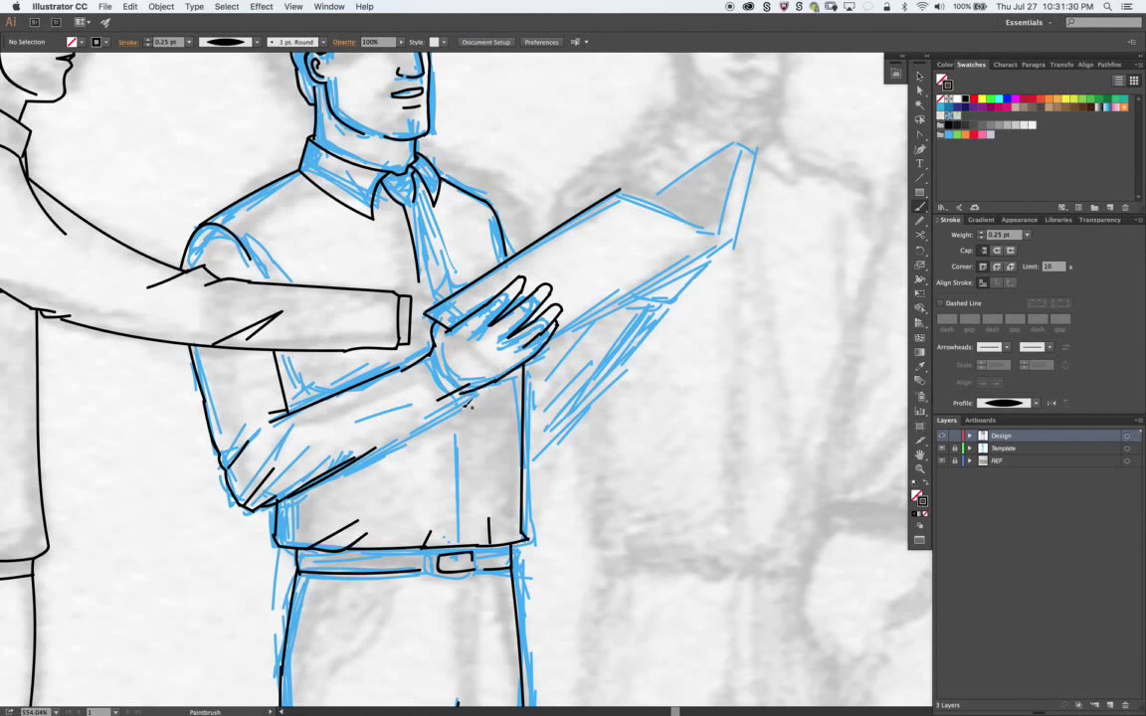
pyautogui.press('a')
pyautogui.click(492, 383)
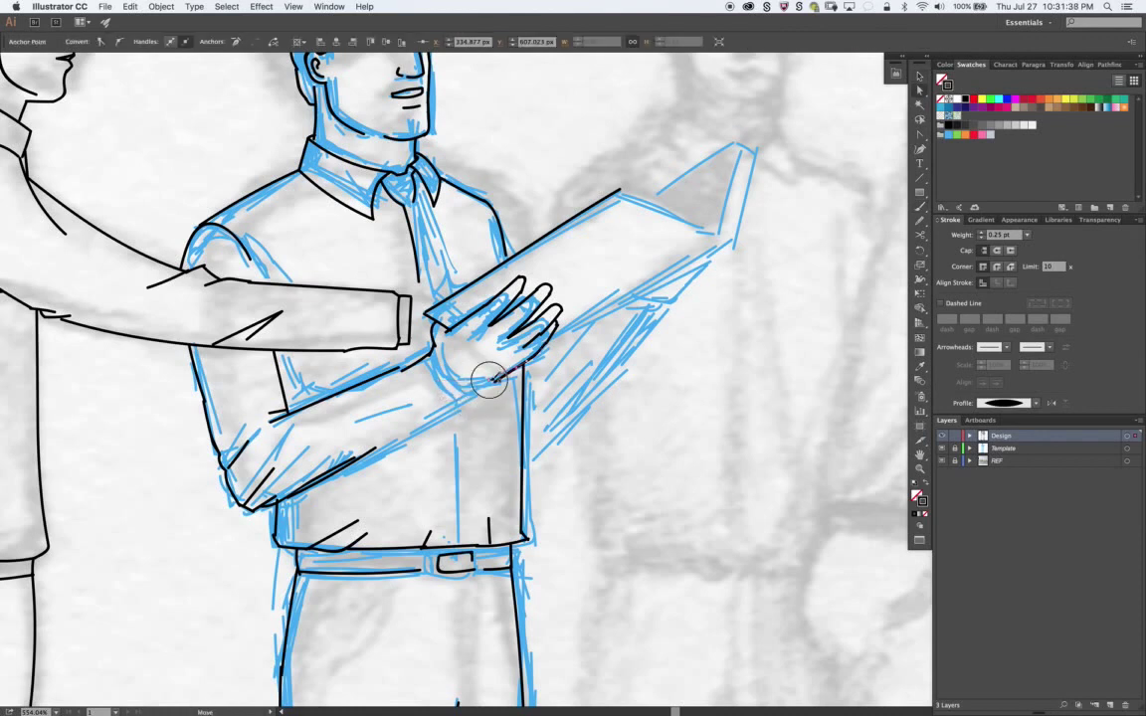
pyautogui.press('Delete')
pyautogui.press('b')
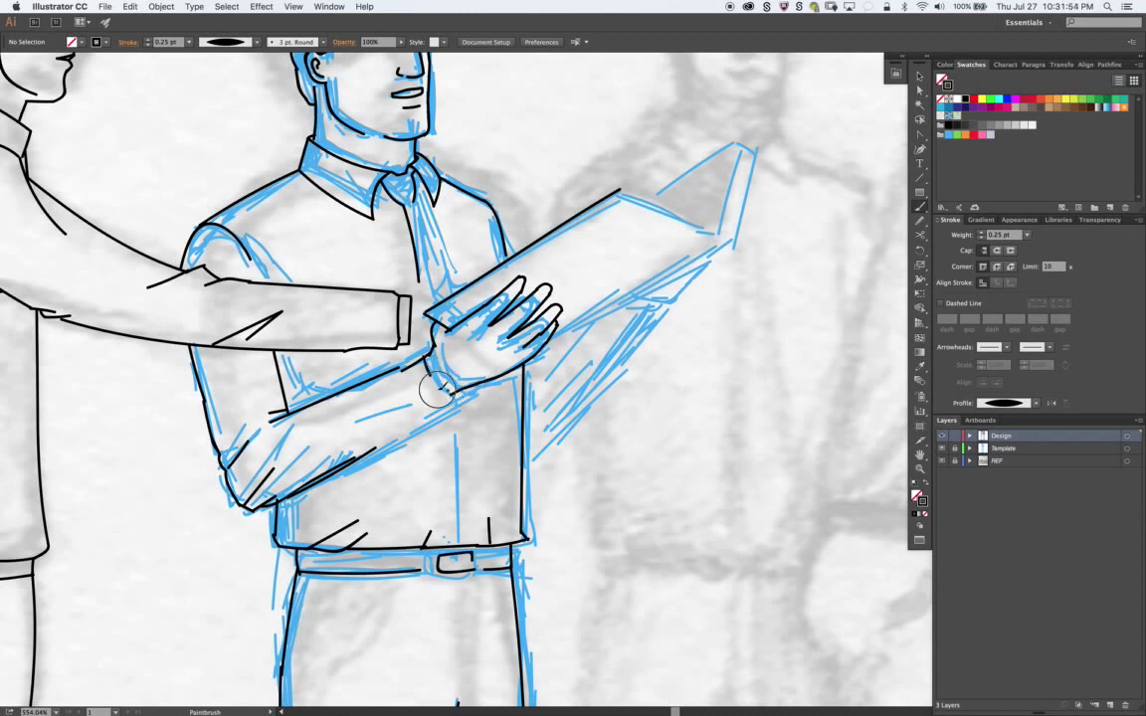
# - Ink the forearm line from the wrist cuff and redraw the cuff line
pyautogui.rightClick(413, 360)
pyautogui.press('Escape')
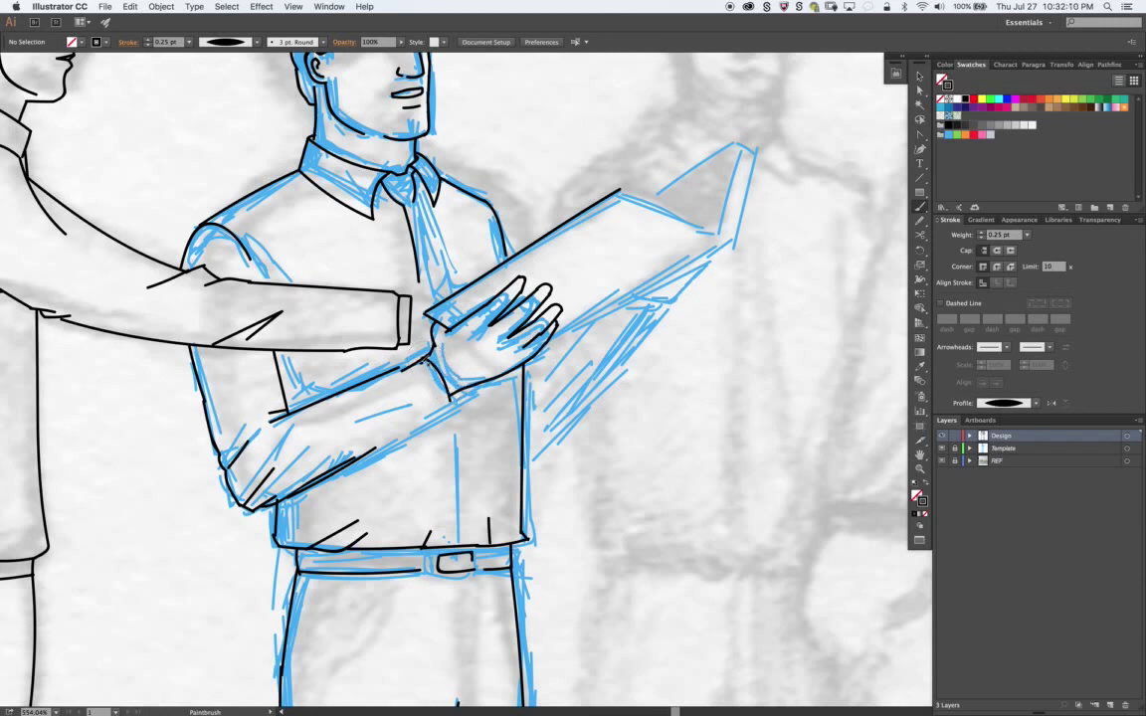
pyautogui.moveTo(425, 359); pyautogui.dragTo(447, 403)
pyautogui.moveTo(410, 353); pyautogui.dragTo(448, 404)
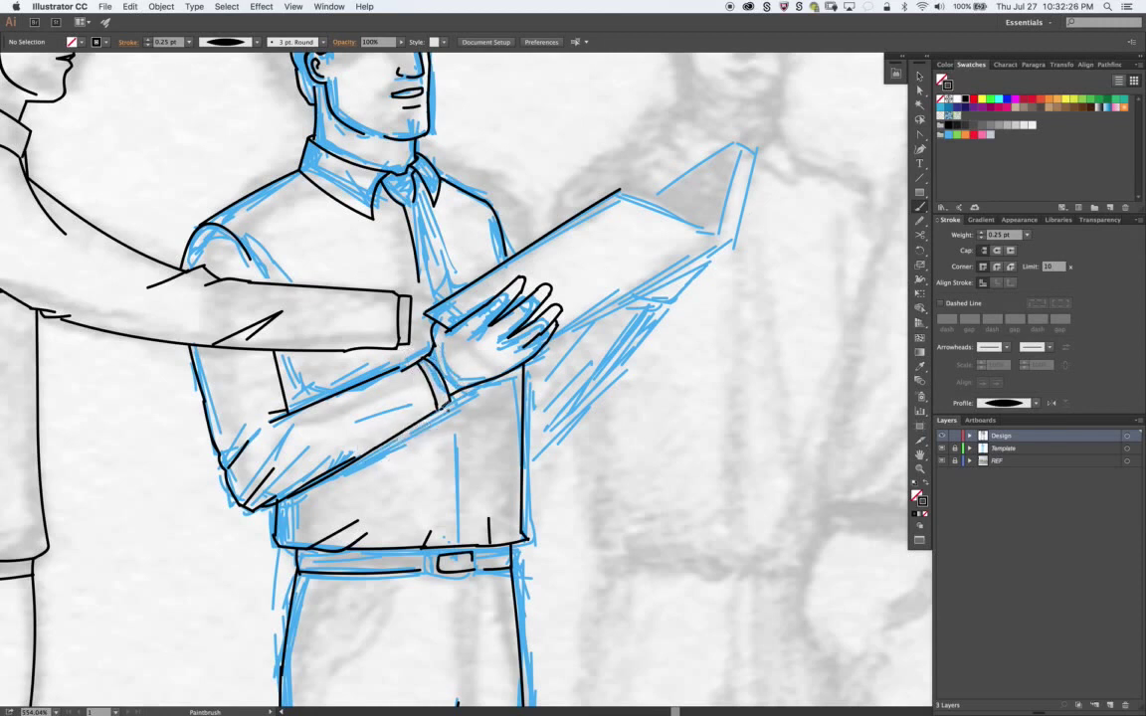
# - Zoom out and outline the elbow of the book-holding arm
pyautogui.scroll(-2, 461, 409)
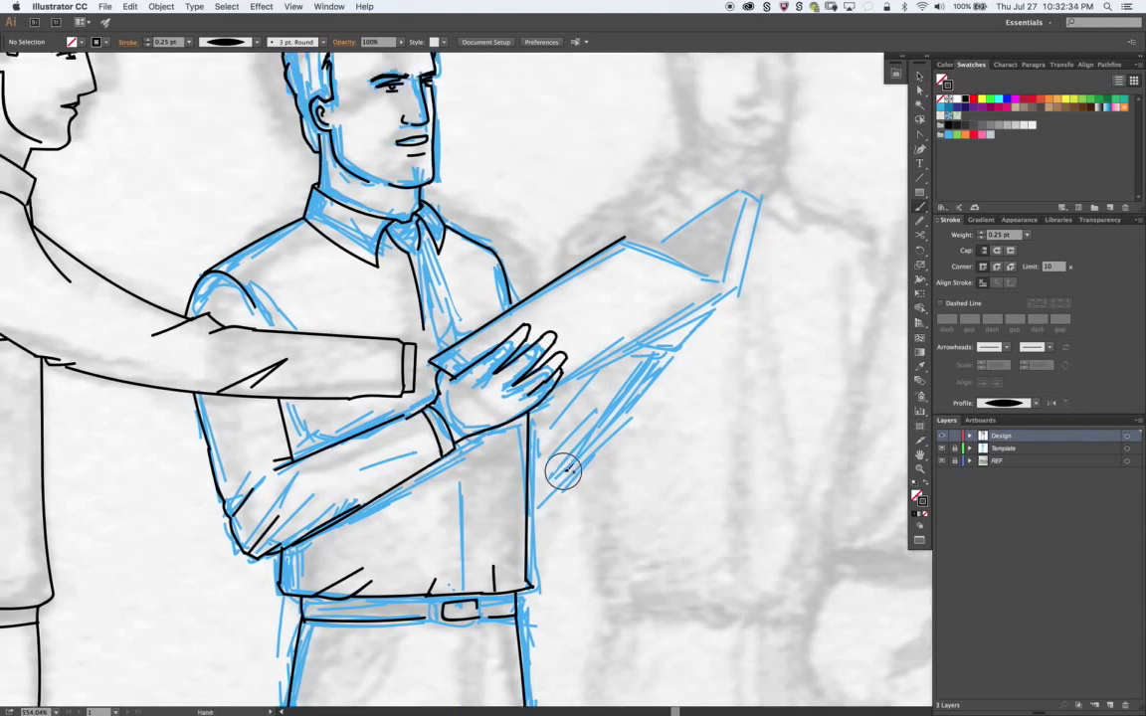
pyautogui.scroll(-1, 568, 468)
pyautogui.scroll(-2, 592, 408)
pyautogui.scroll(-1, 458, 507)
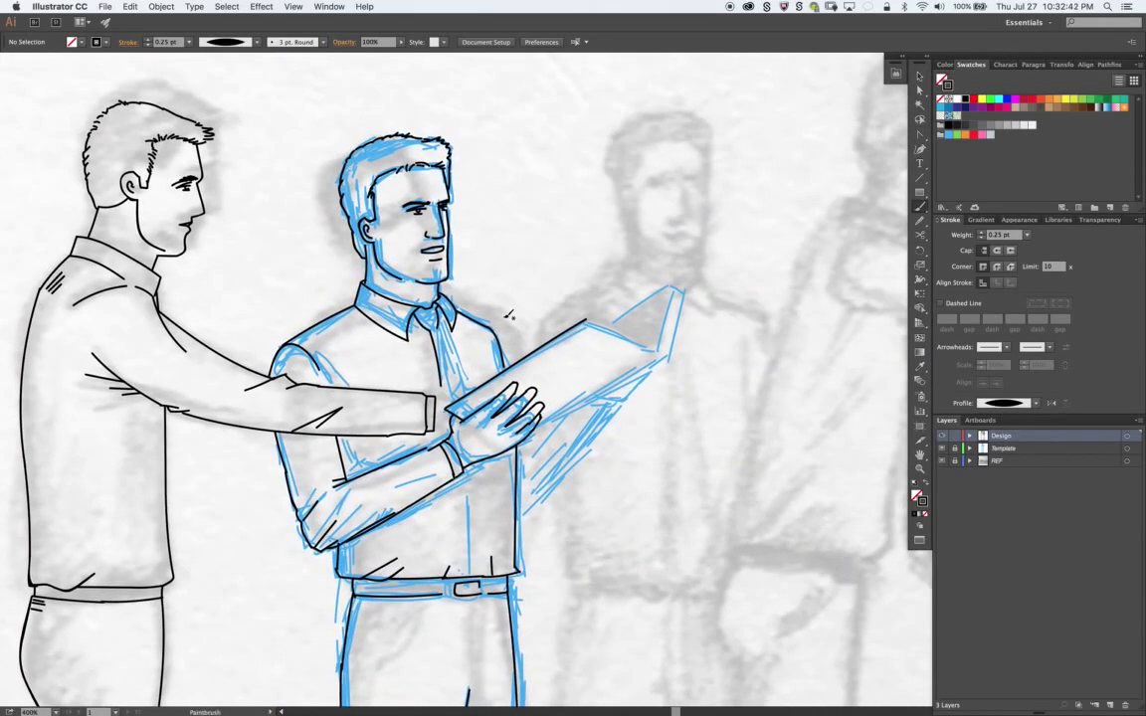
pyautogui.moveTo(286, 470); pyautogui.dragTo(324, 549)
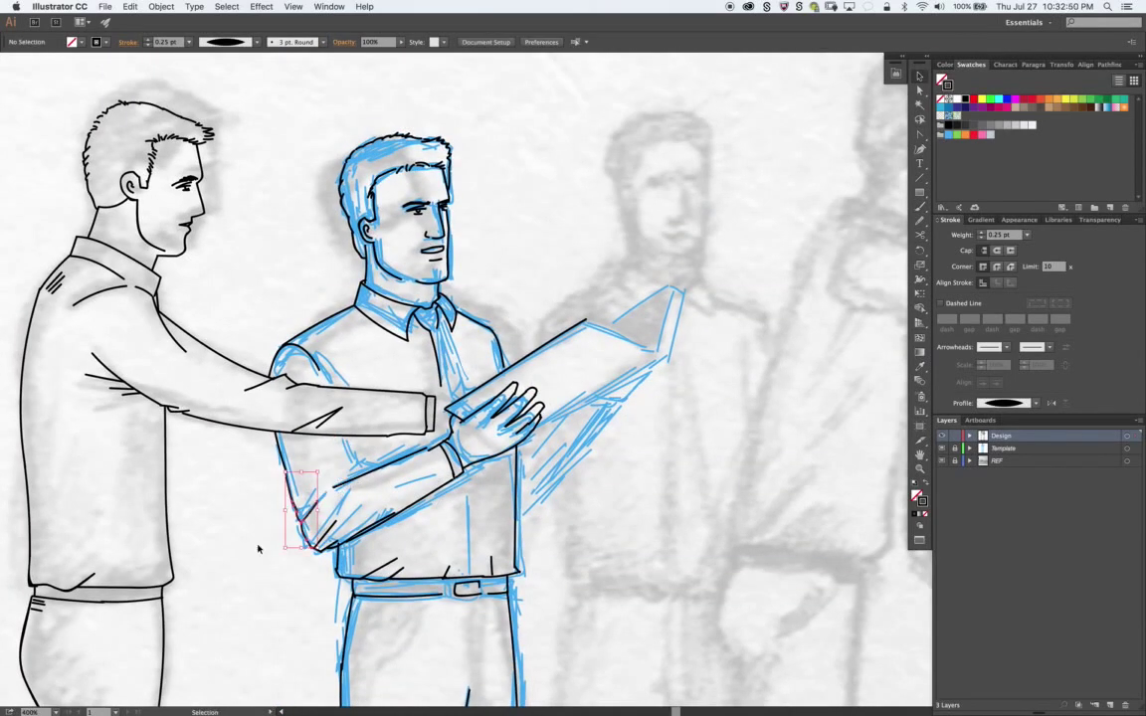
pyautogui.keyDown('super'); pyautogui.click(256, 545); pyautogui.keyUp('super')
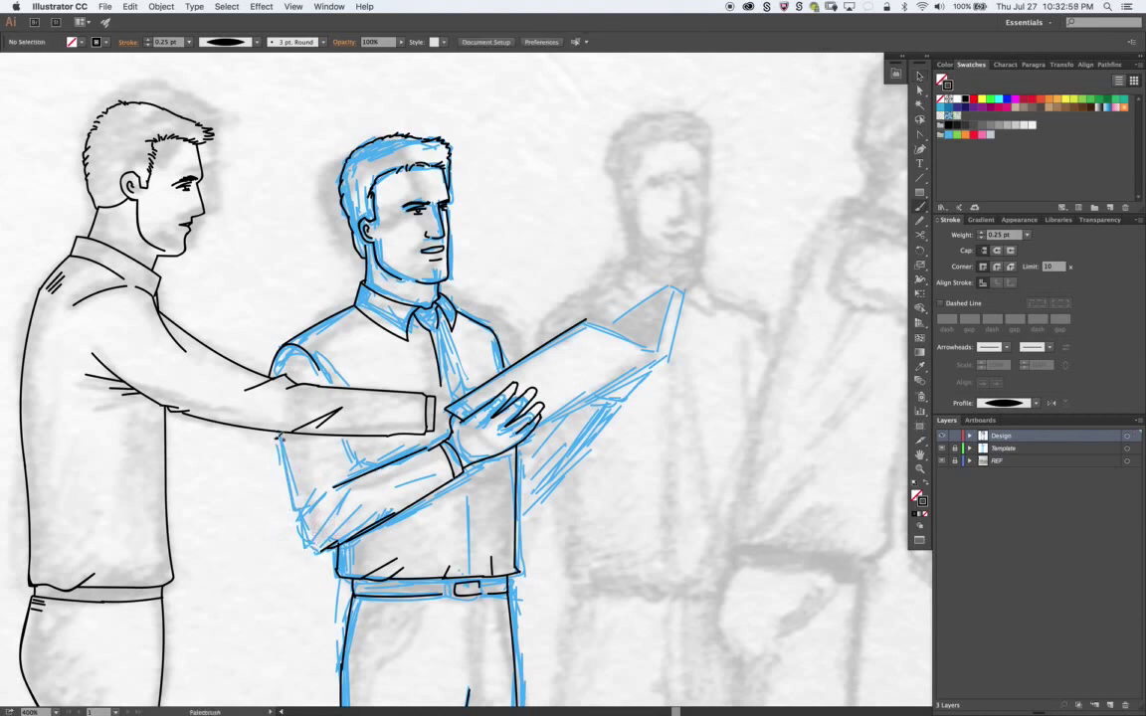
# - Ink the arm's left side and the elbow's bottom edge, undoing one misplaced stroke
pyautogui.moveTo(271, 445)
pyautogui.mouseDown()
pyautogui.moveTo(277, 516)
pyautogui.moveTo(275, 490)
pyautogui.mouseUp()
pyautogui.press('super+z')
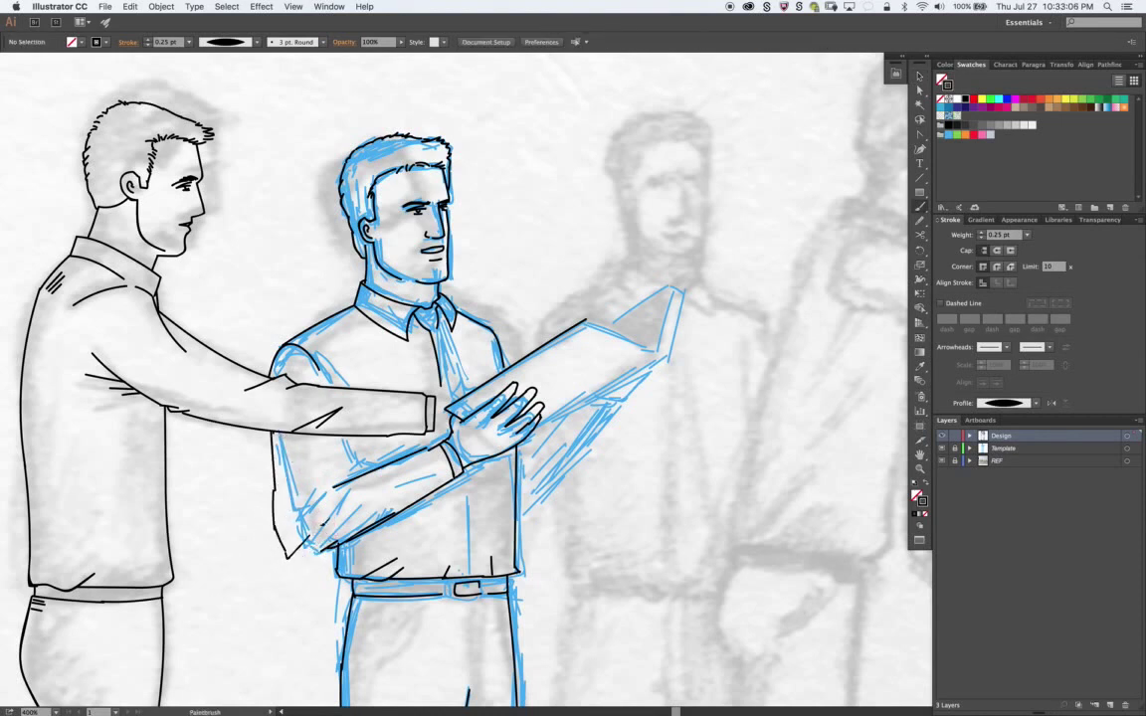
pyautogui.moveTo(289, 558); pyautogui.dragTo(340, 545)
pyautogui.moveTo(328, 472); pyautogui.dragTo(329, 446)
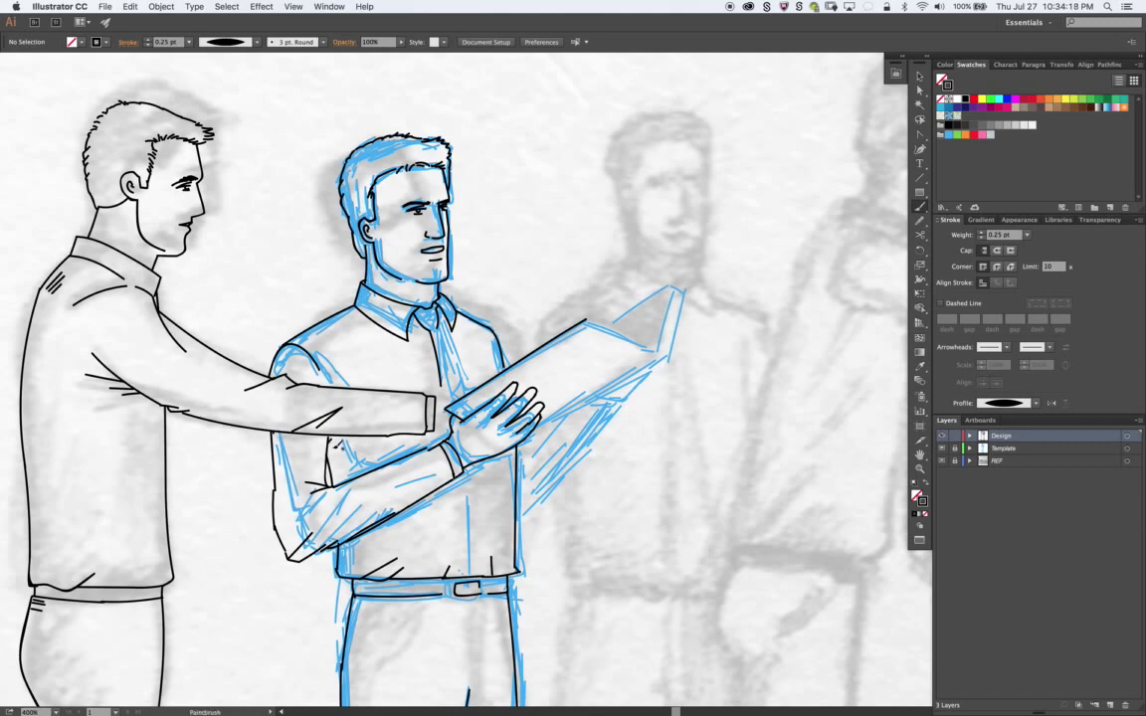
# - Pan up and paint the belt loops on the belt
pyautogui.scroll(-5, 453, 378)
pyautogui.scroll(-2, 453, 378)
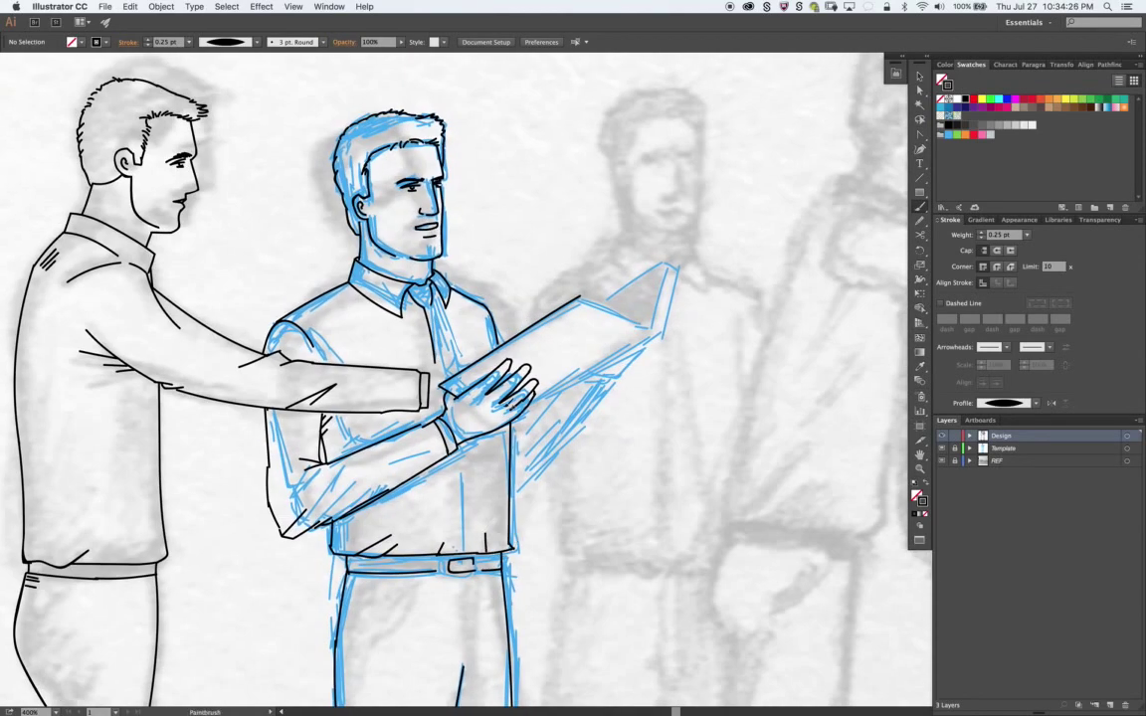
pyautogui.scroll(-5, 454, 378)
pyautogui.scroll(-2, 453, 378)
pyautogui.moveTo(360, 362); pyautogui.dragTo(361, 382)
pyautogui.moveTo(367, 362)
pyautogui.mouseDown()
pyautogui.moveTo(368, 383)
pyautogui.moveTo(415, 383)
pyautogui.mouseUp()
# - Ink the open book's lower edge, redrawing it slightly shorter
pyautogui.moveTo(523, 378); pyautogui.dragTo(532, 510)
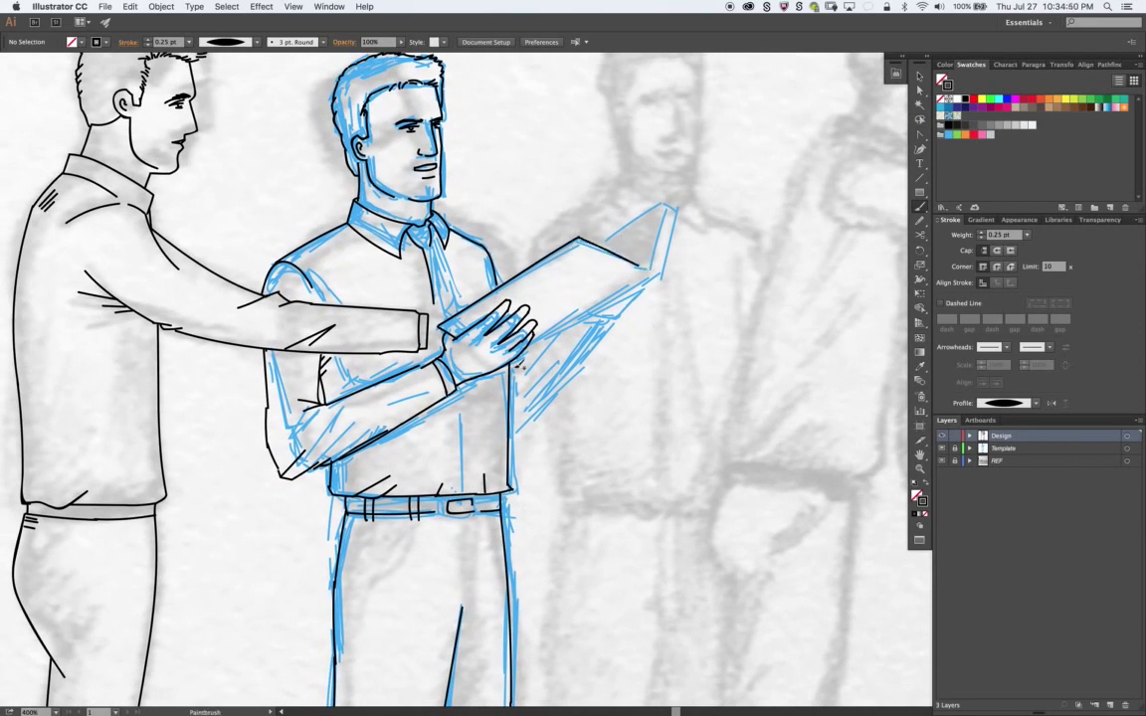
pyautogui.moveTo(519, 375); pyautogui.dragTo(650, 300)
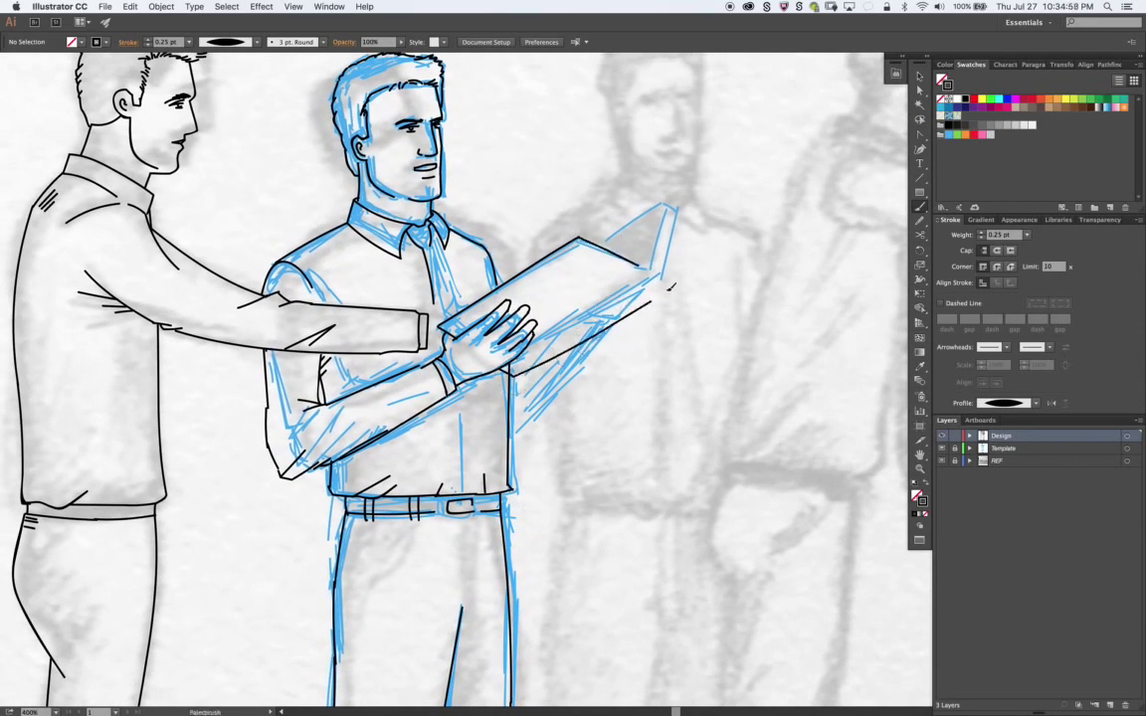
pyautogui.moveTo(465, 340); pyautogui.dragTo(637, 307)
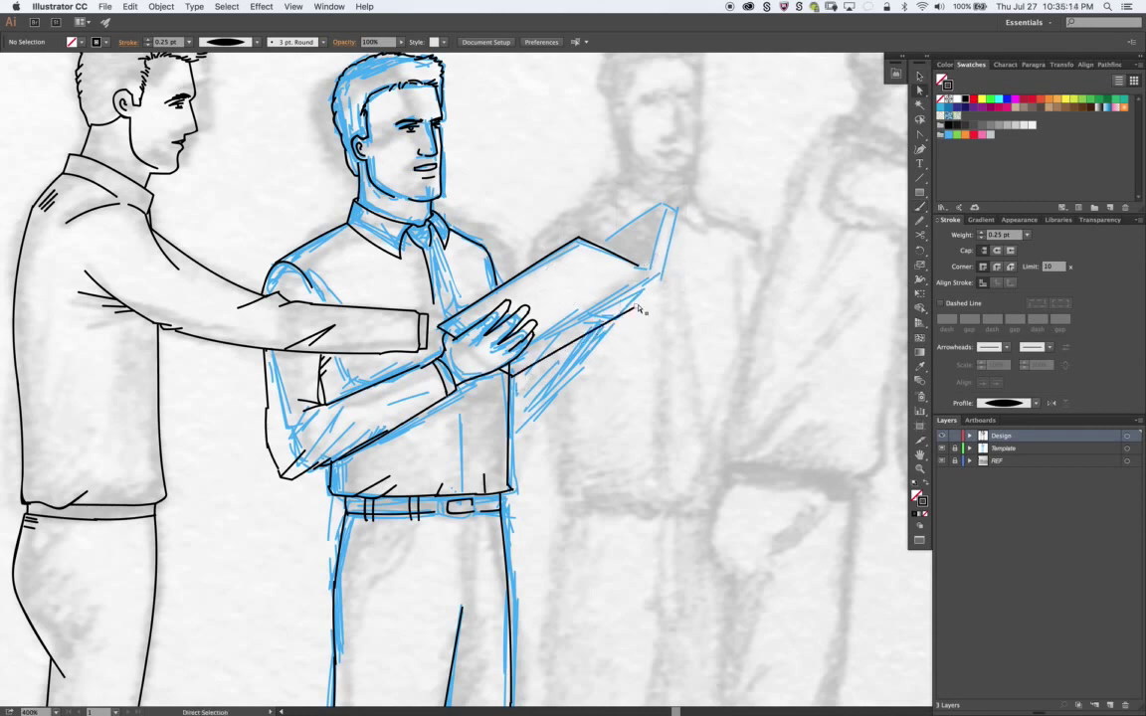
pyautogui.keyDown('super'); pyautogui.click(648, 269); pyautogui.keyUp('super')
pyautogui.keyDown('super'); pyautogui.click(682, 260); pyautogui.keyUp('super')
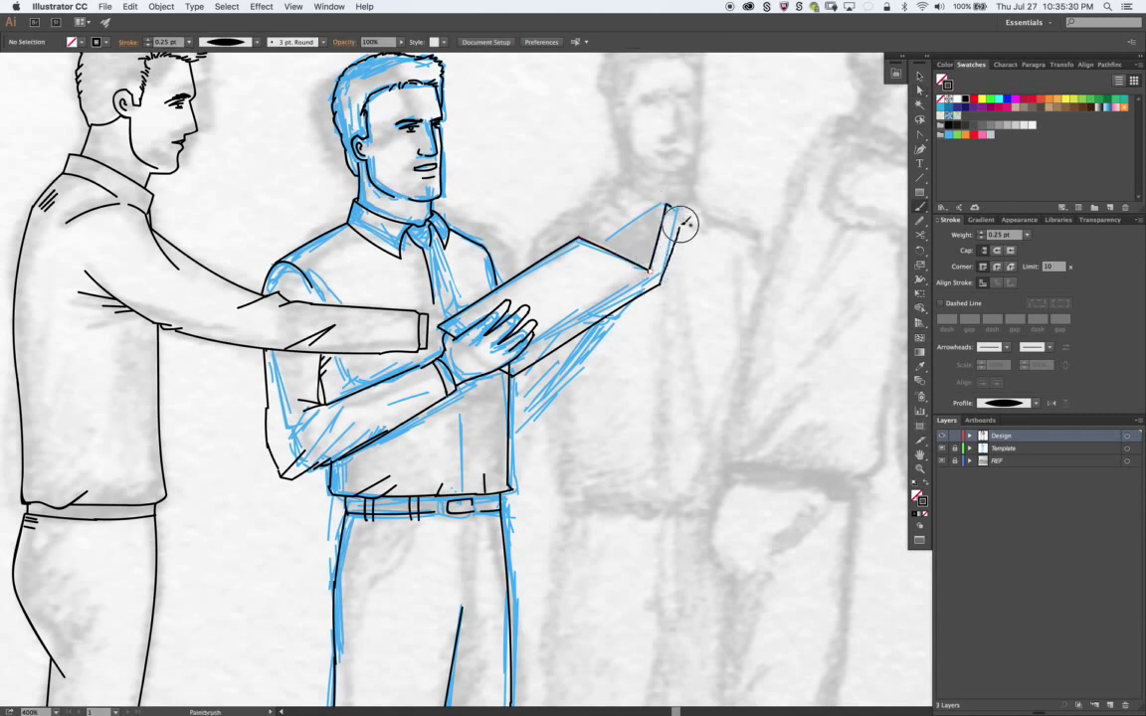
# - Ink the book's right, outer, top, inner and lower-left page edges
pyautogui.moveTo(666, 206); pyautogui.dragTo(658, 266)
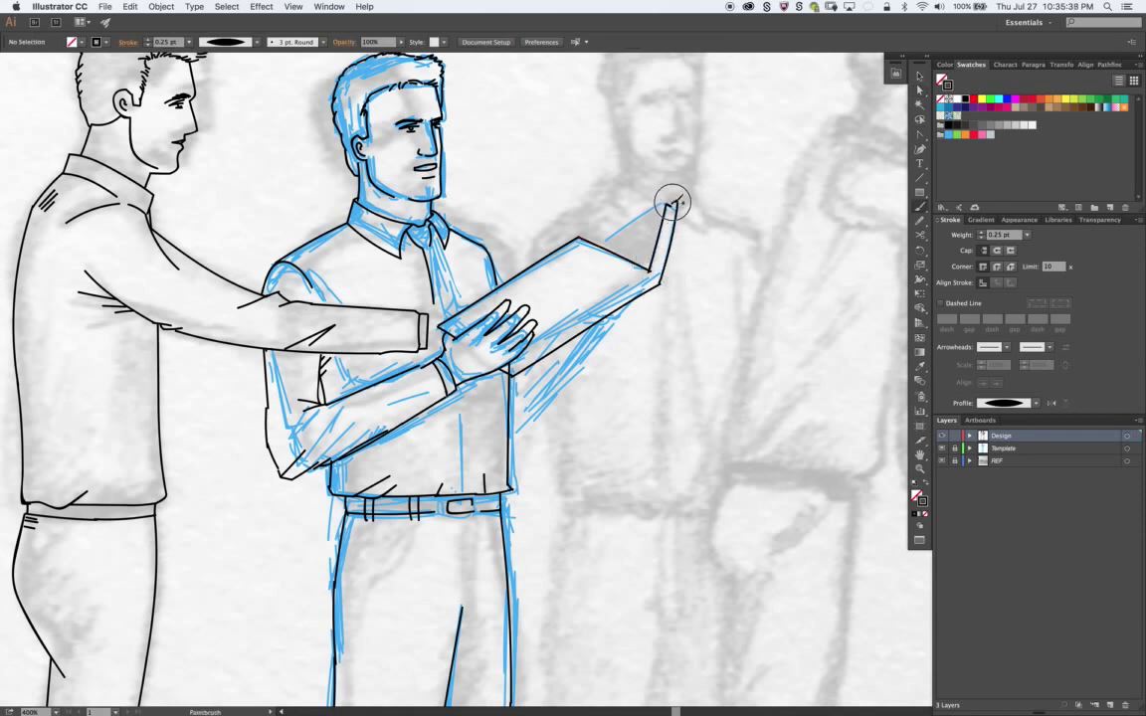
pyautogui.moveTo(675, 198); pyautogui.dragTo(658, 282)
pyautogui.moveTo(672, 203); pyautogui.dragTo(593, 246)
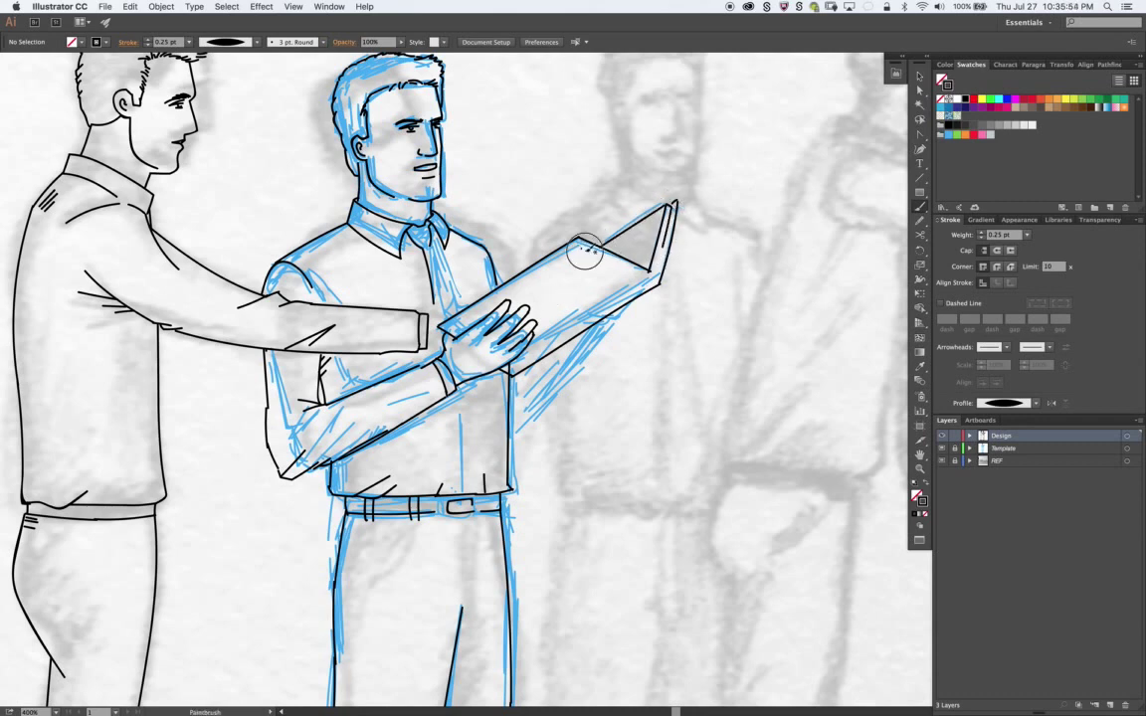
pyautogui.moveTo(580, 240); pyautogui.dragTo(654, 272)
pyautogui.moveTo(444, 328); pyautogui.dragTo(552, 260)
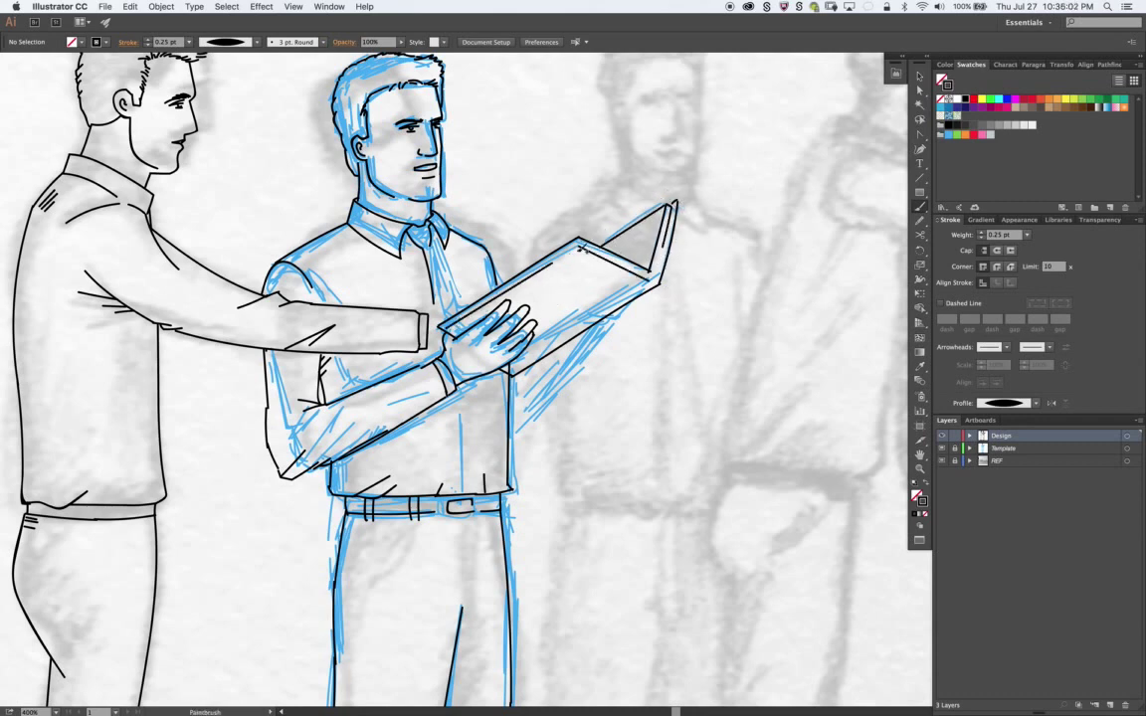